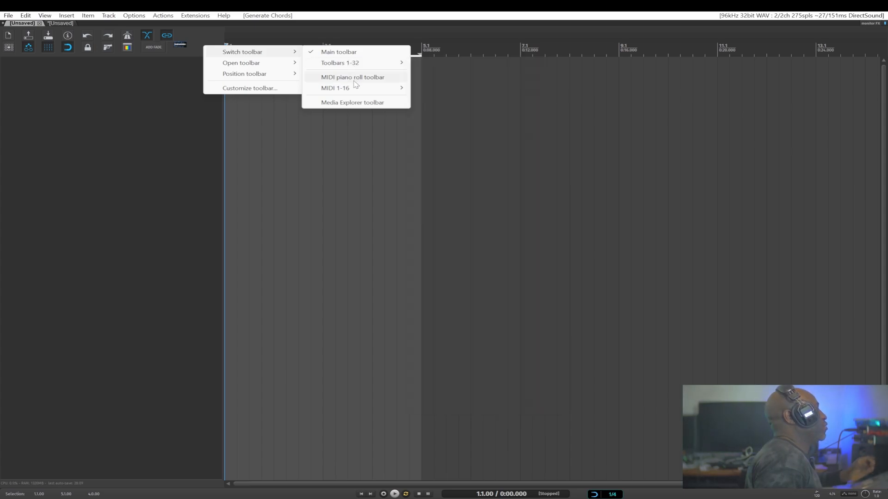
Browse the toolbar switching options, open the Toolbar 20 window, and close it.
mouse_move(352, 89)
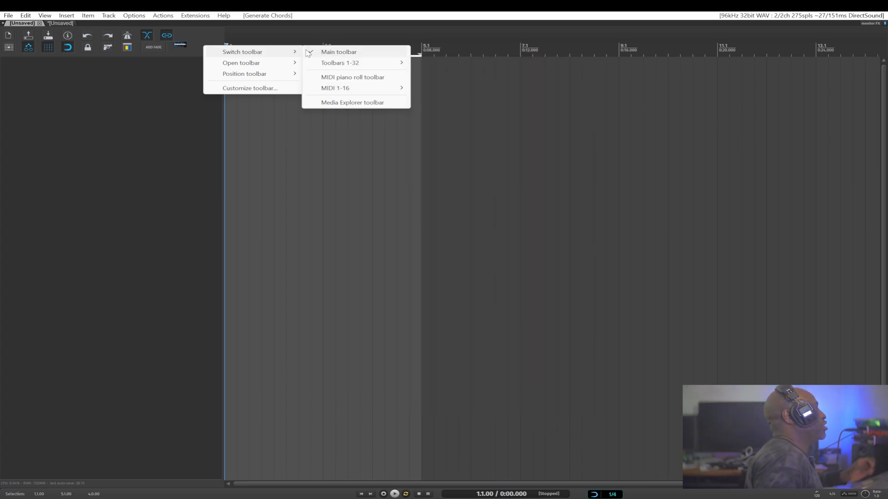
mouse_move(354, 65)
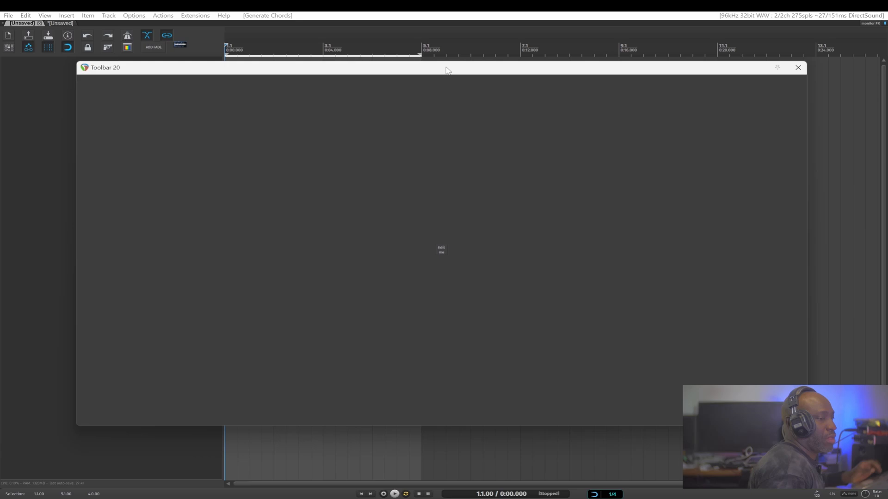
drag(447, 69, 437, 65)
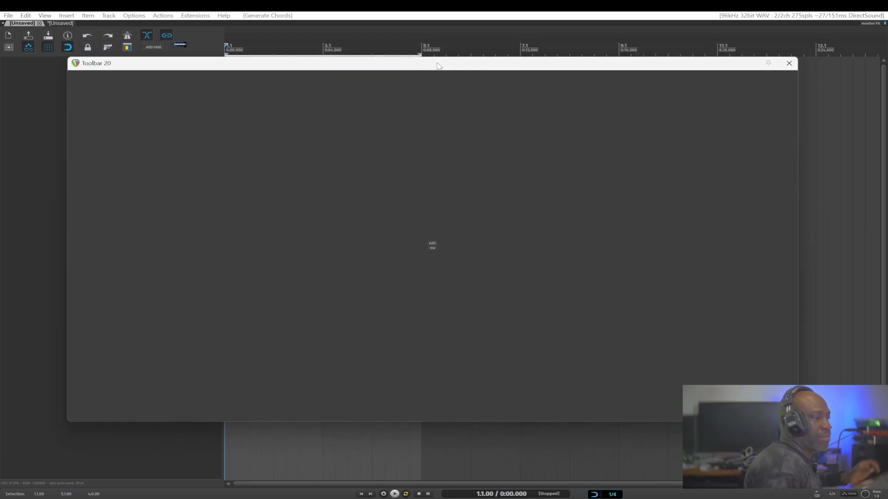
click(789, 64)
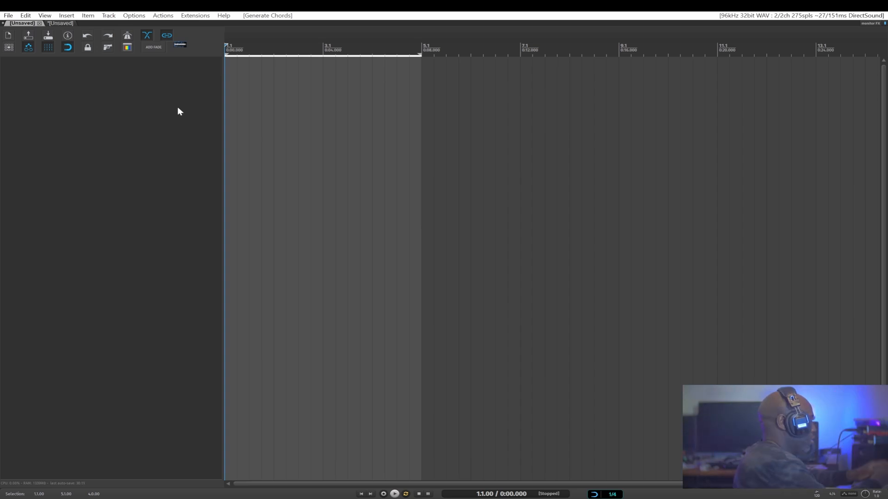
Open the FX browser, show all plugins in an enlarged window, and close it.
key(ctrl+shift+f)
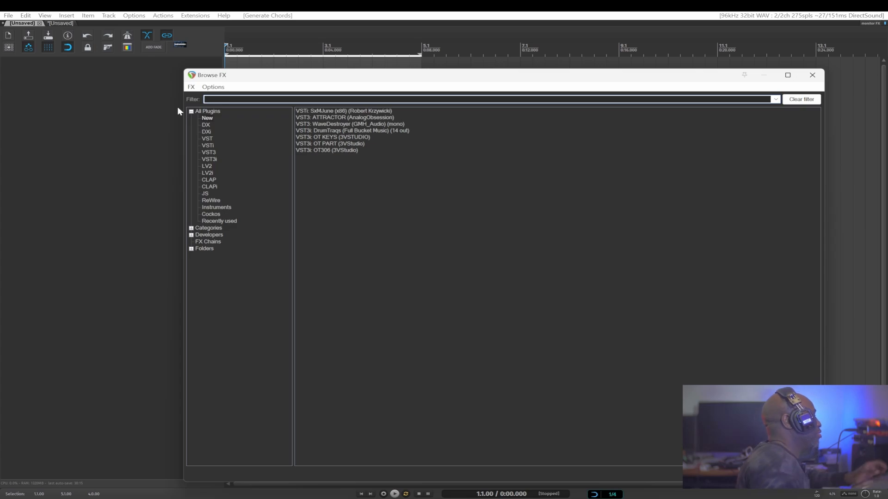
click(207, 112)
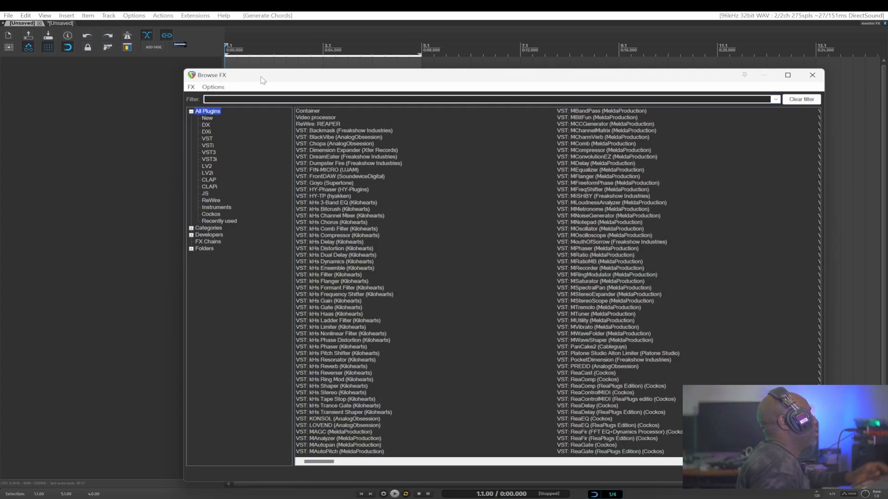
drag(263, 80, 136, 45)
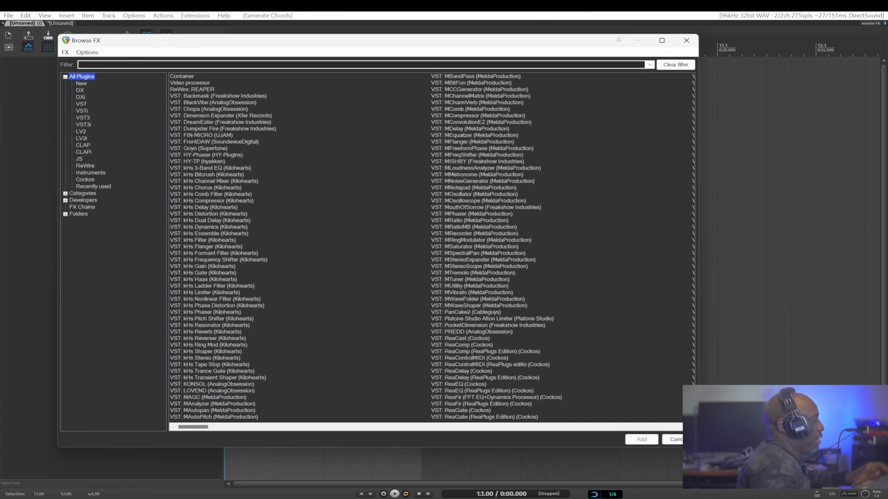
drag(697, 446, 815, 491)
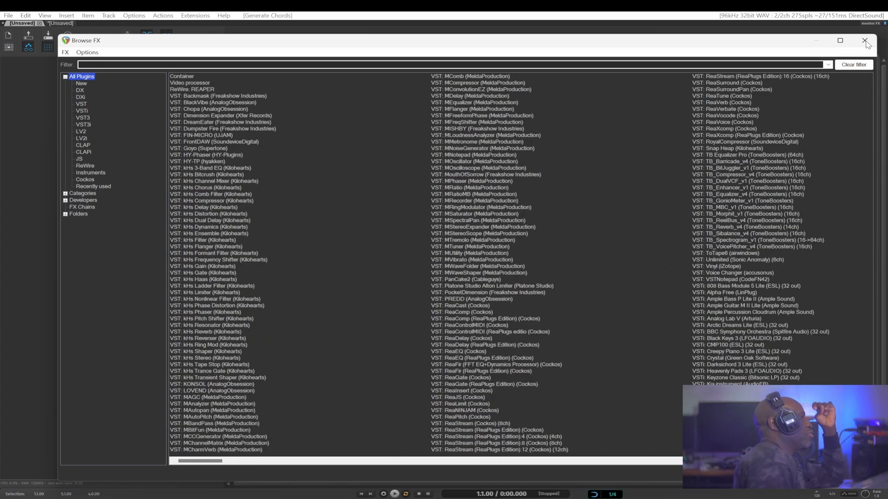
click(864, 40)
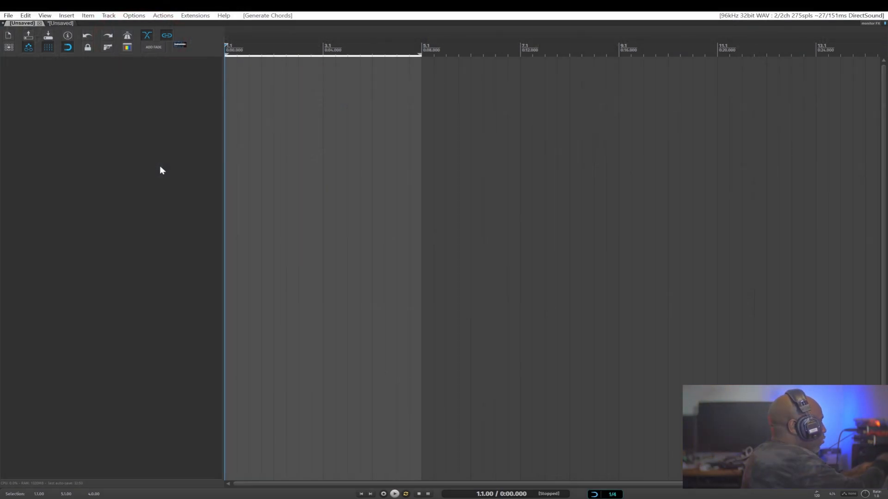
Open the custom synth and effect plugin toolbars one after another to view them.
key(F1)
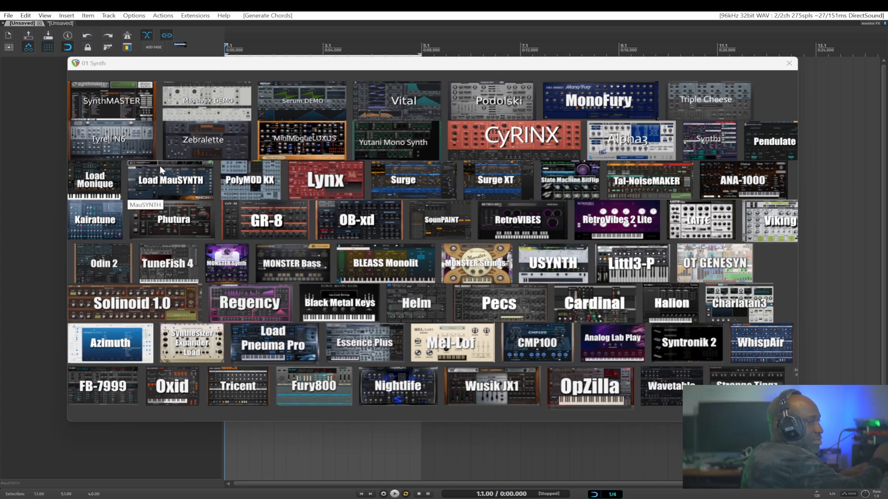
key(F2)
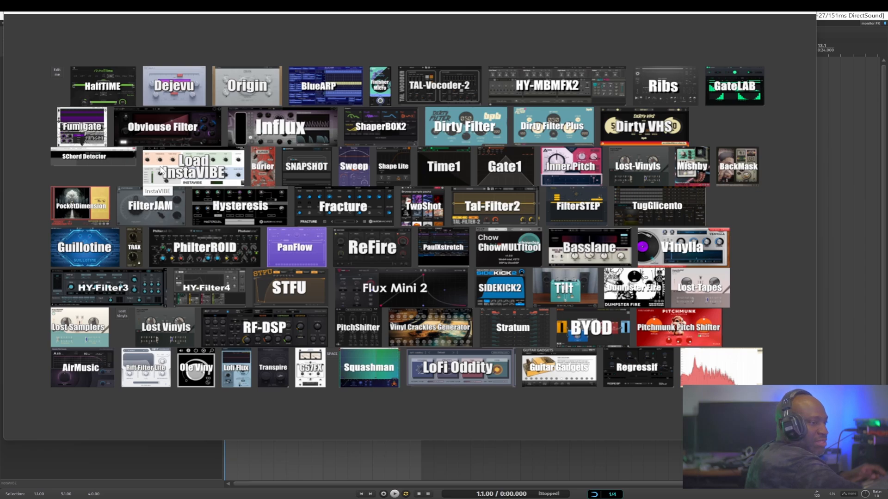
key(F1)
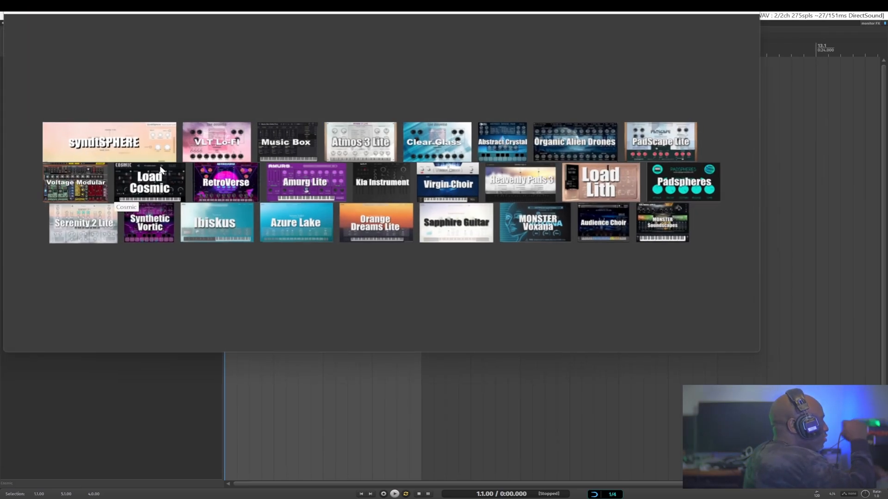
key(F4)
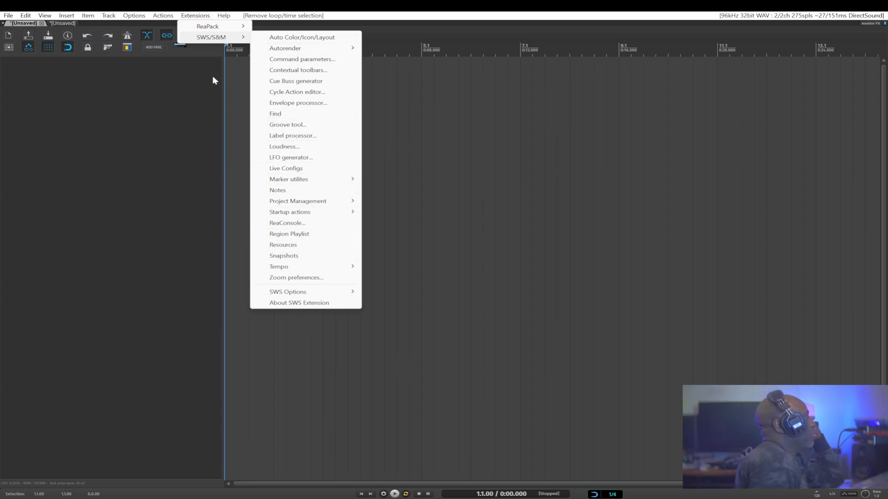
Open an SWS/S&M extension window from the Extensions menu and scroll through its list.
click(191, 16)
click(191, 16)
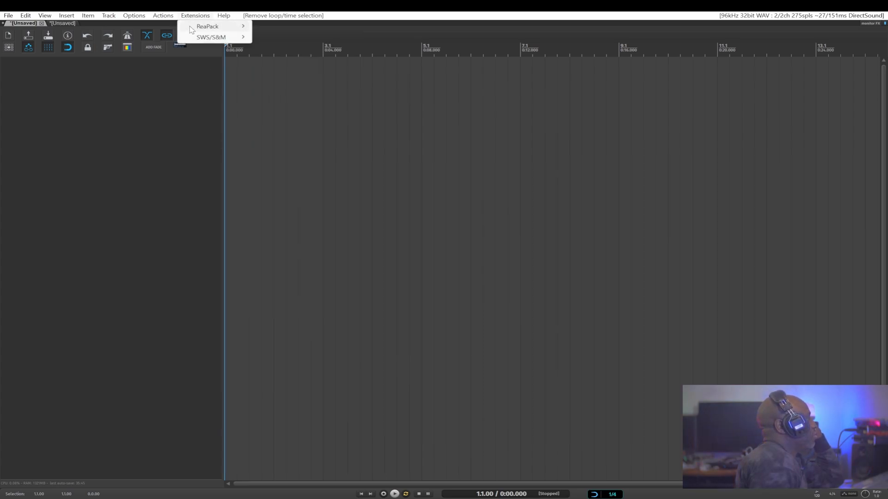
click(195, 17)
click(196, 16)
mouse_move(206, 39)
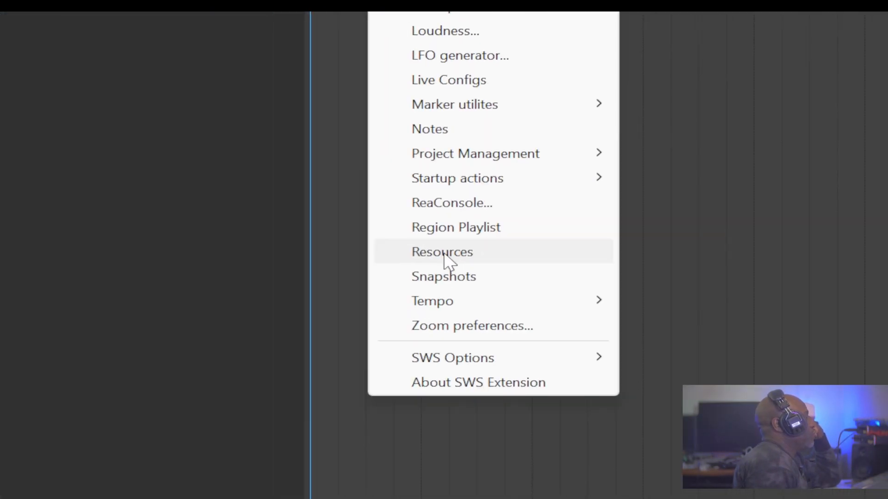
click(444, 252)
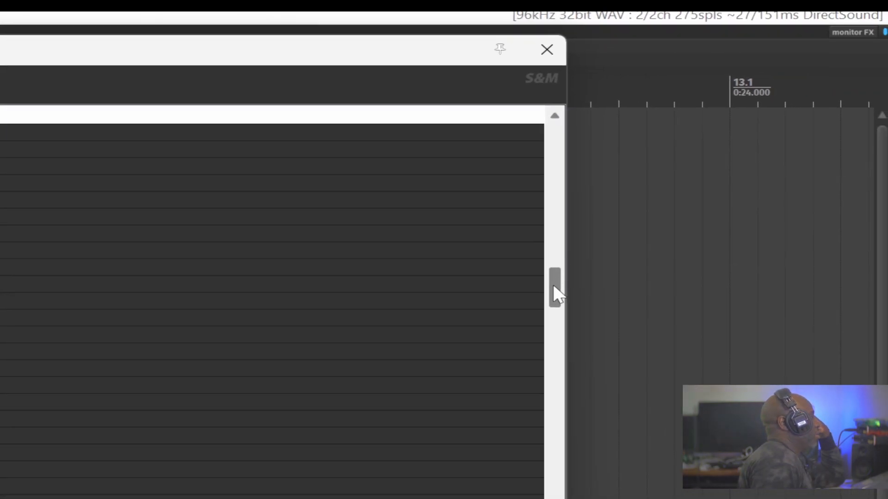
drag(553, 285, 554, 288)
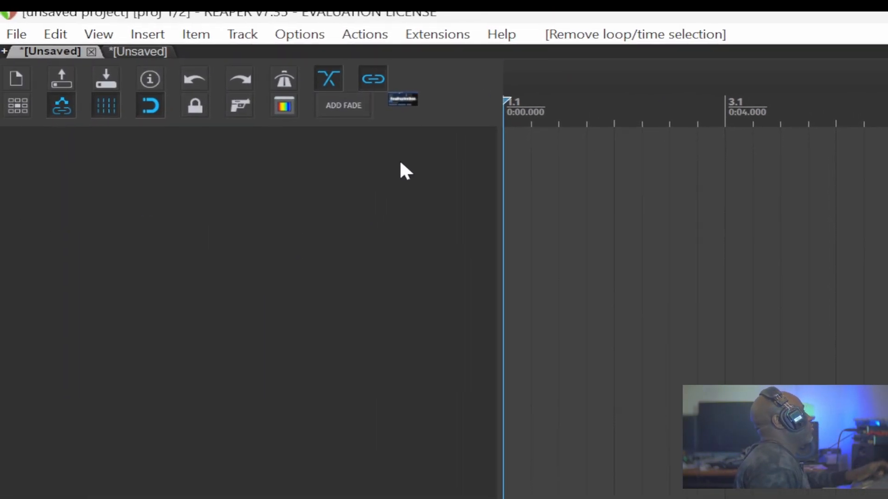
Show the REAPER resource path in the file explorer and locate the S&M.ini file.
click(305, 35)
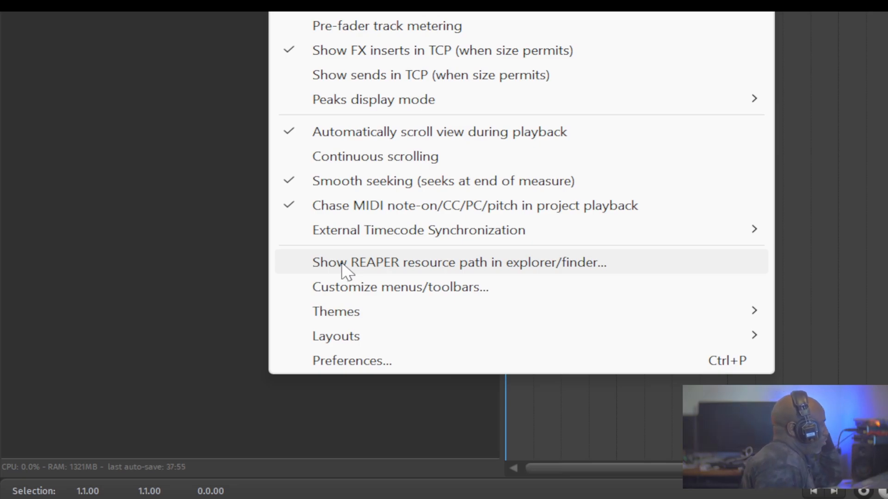
click(546, 267)
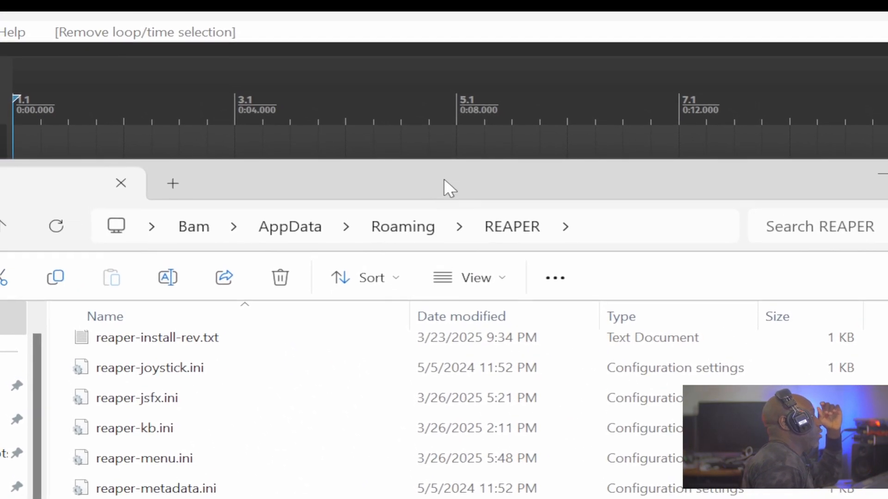
drag(437, 131, 290, 48)
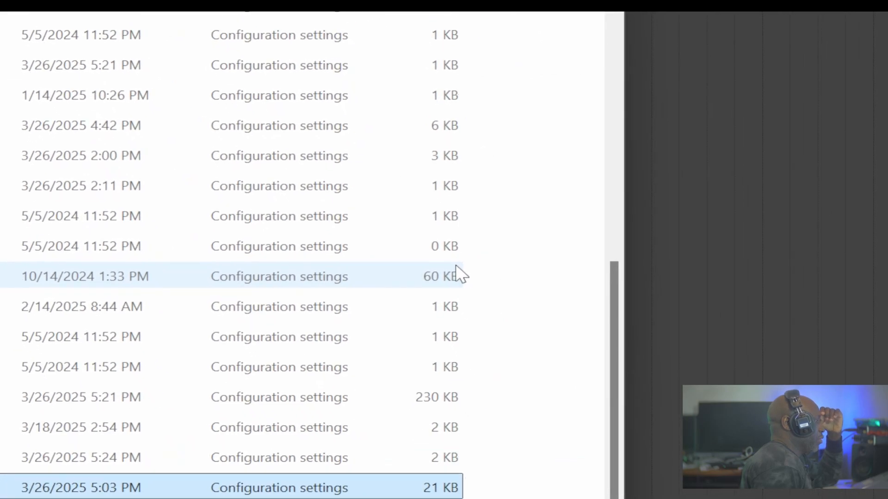
scroll(447, 259, up, 12)
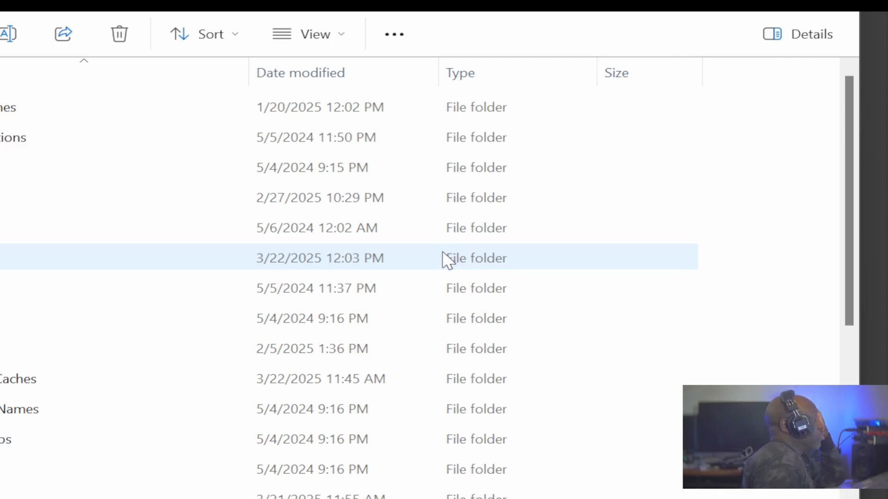
scroll(401, 261, down, 6)
scroll(402, 271, down, 2)
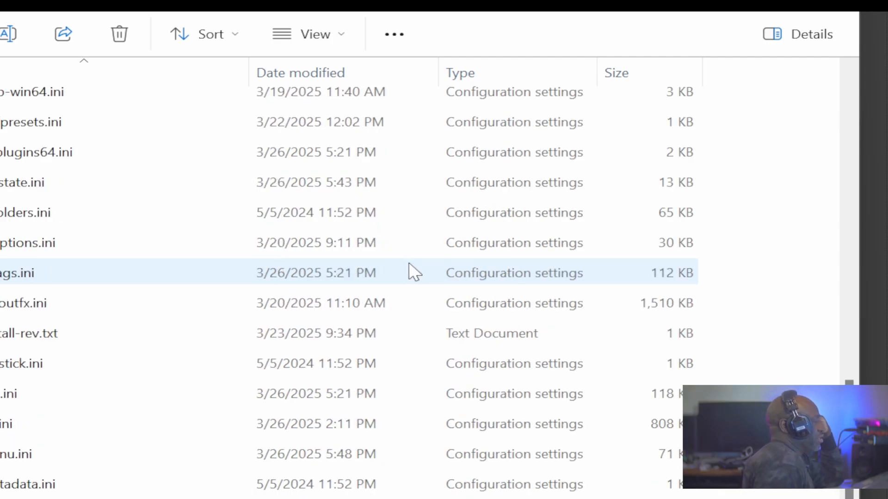
click(410, 271)
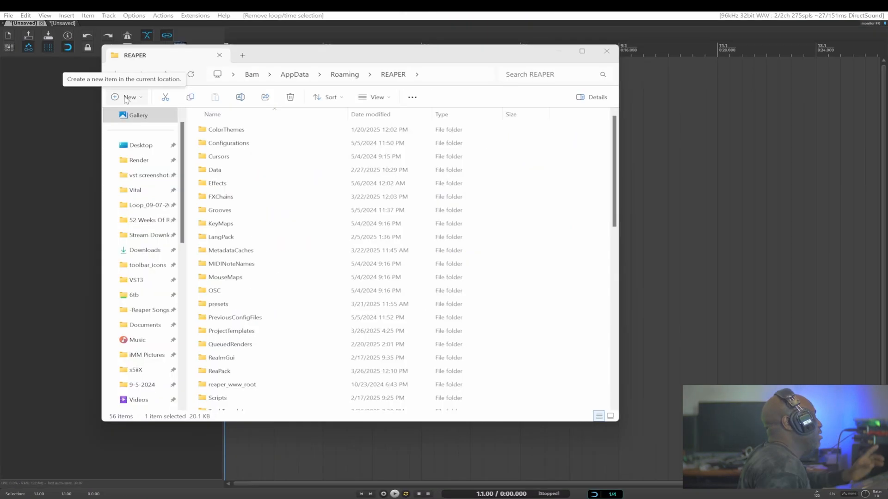
Create a new folder named ini edit inside the REAPER resource folder.
click(125, 97)
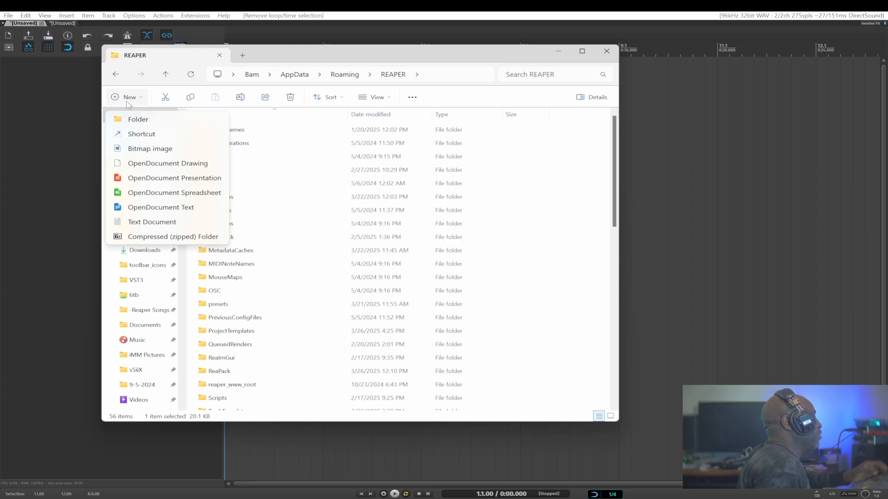
click(139, 119)
text(ini e)
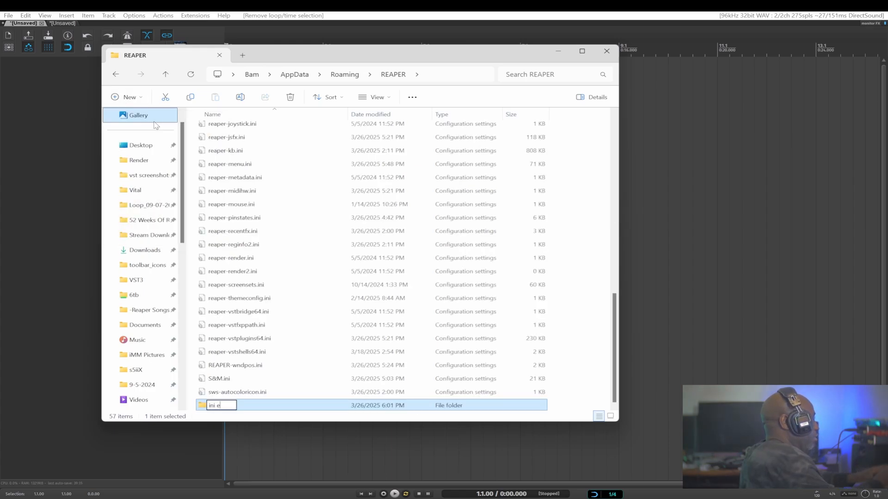
text(dit)
key(Return)
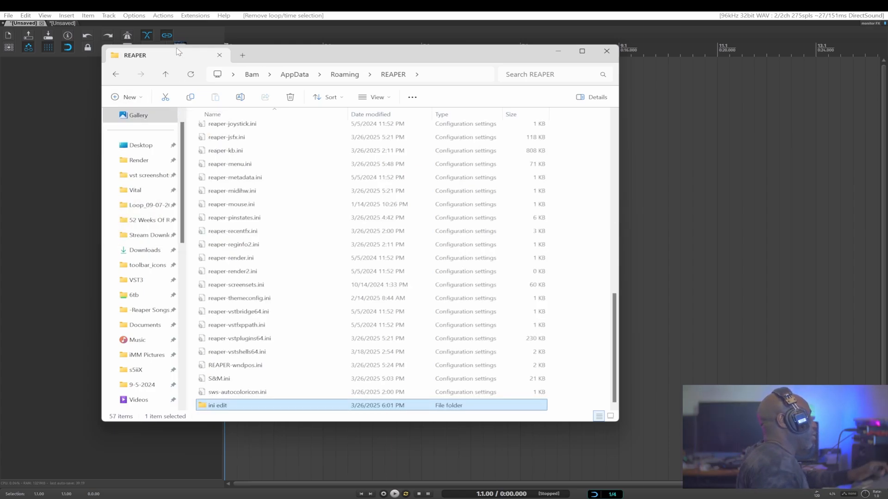
Copy S&M.ini and paste the copy into the ini edit folder.
click(216, 379)
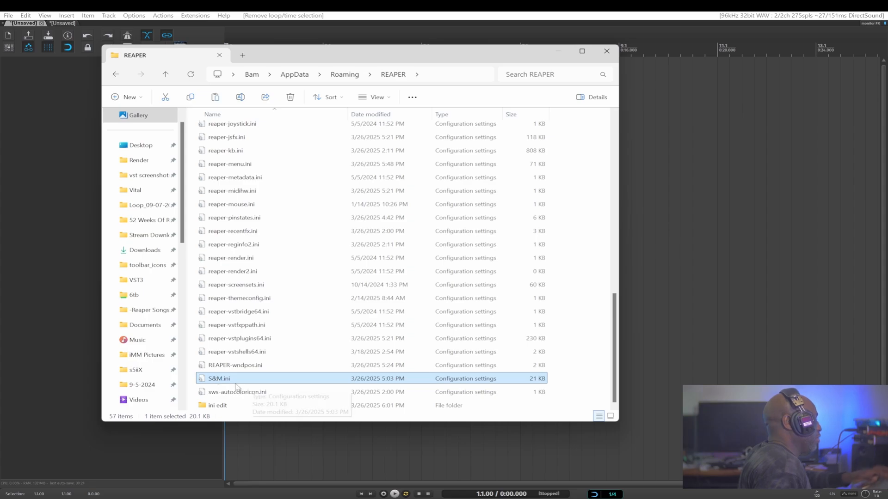
key(ctrl+c)
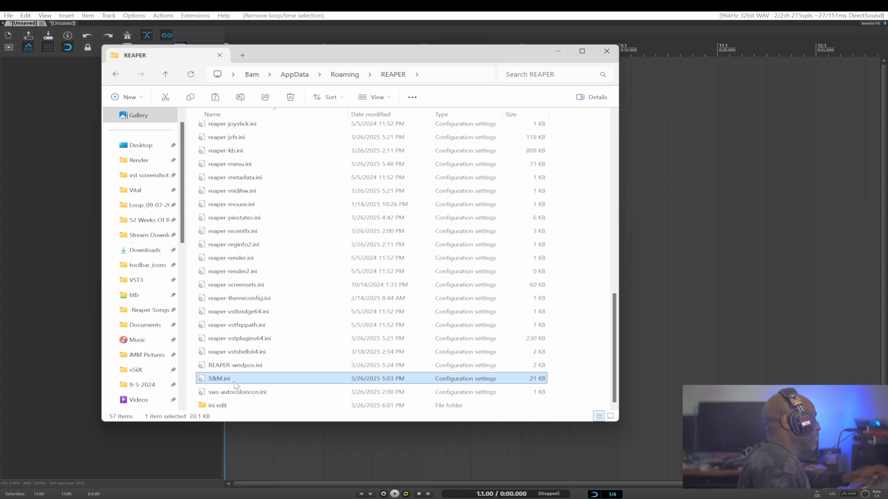
double_click(215, 407)
key(ctrl+v)
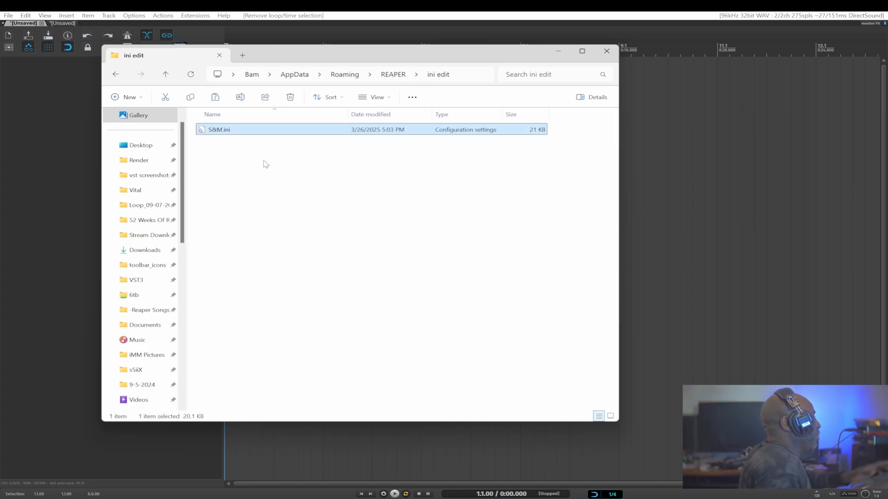
Rename the copied file to S&M edit.ini.
click(213, 130)
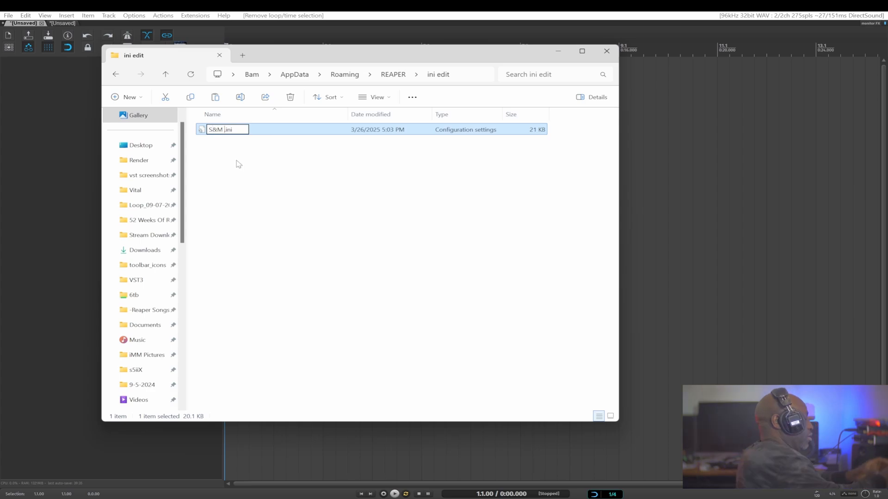
text(edit)
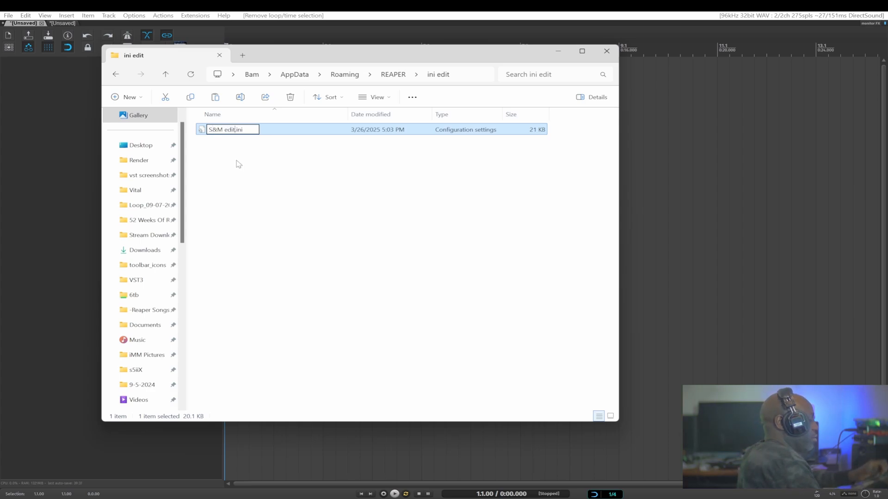
key(Return)
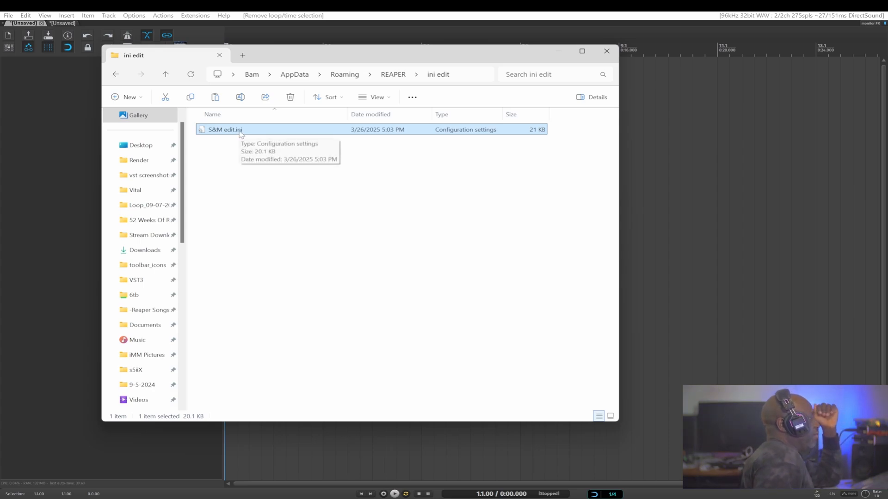
Open S&M edit.ini in the text editor.
right_click(201, 132)
click(241, 272)
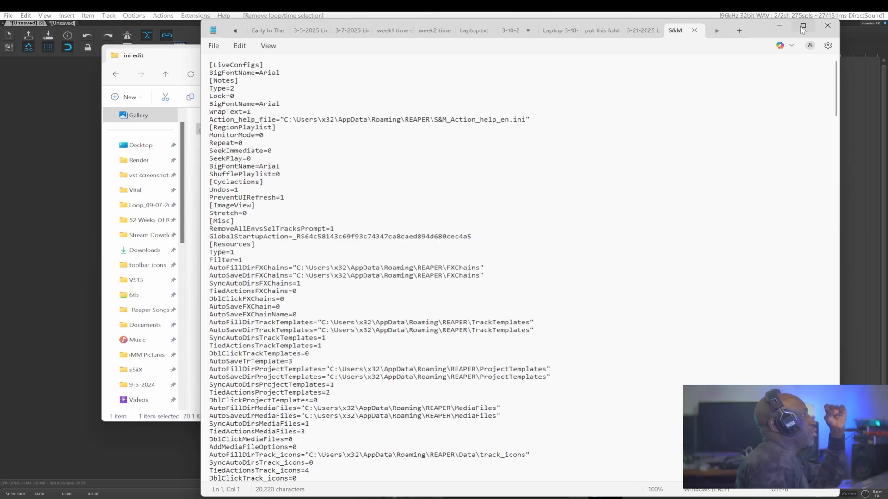
Open the text editor's Find box to search the file.
click(240, 45)
click(239, 45)
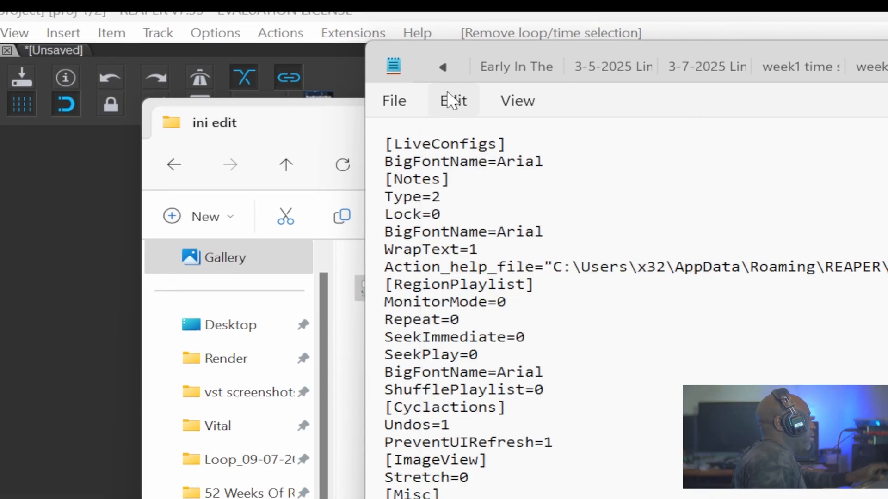
click(451, 100)
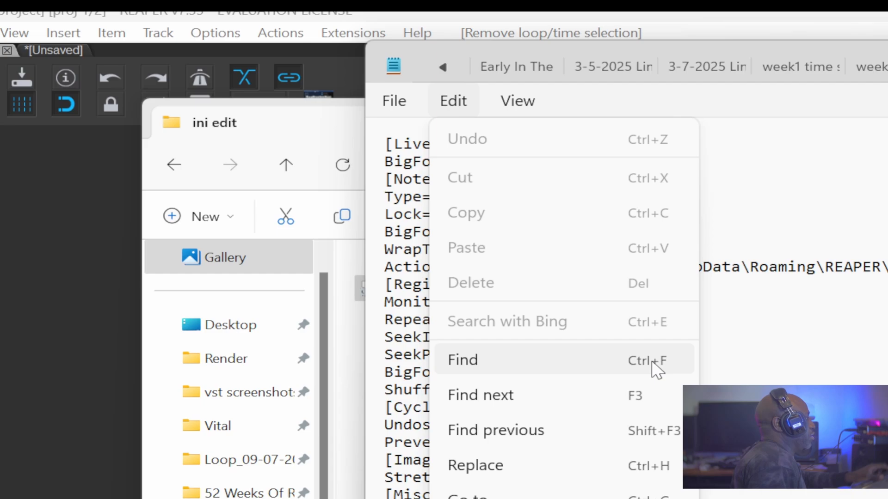
click(463, 361)
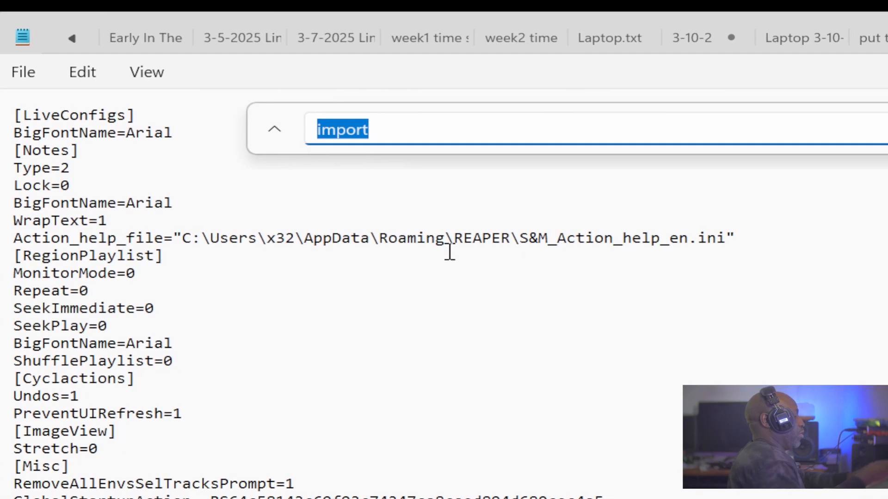
Search the ini file for "max_" and place the cursor on the Max_slot line.
text(max_)
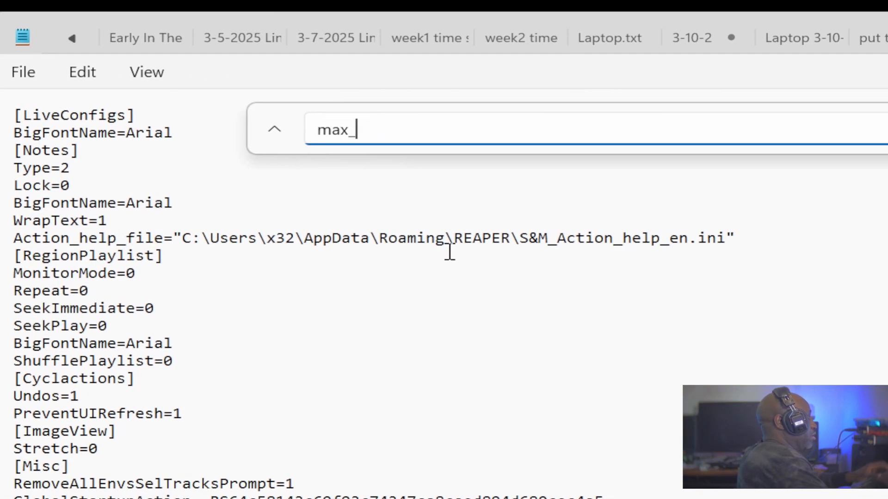
key(Return)
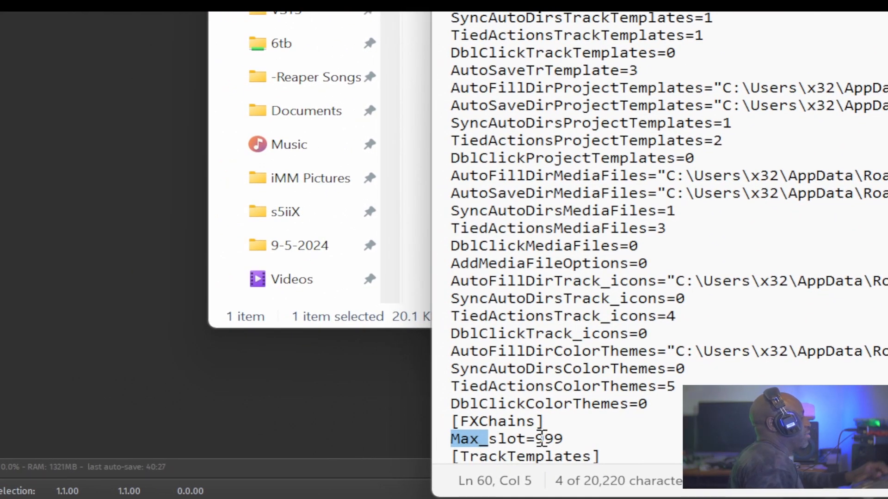
click(591, 436)
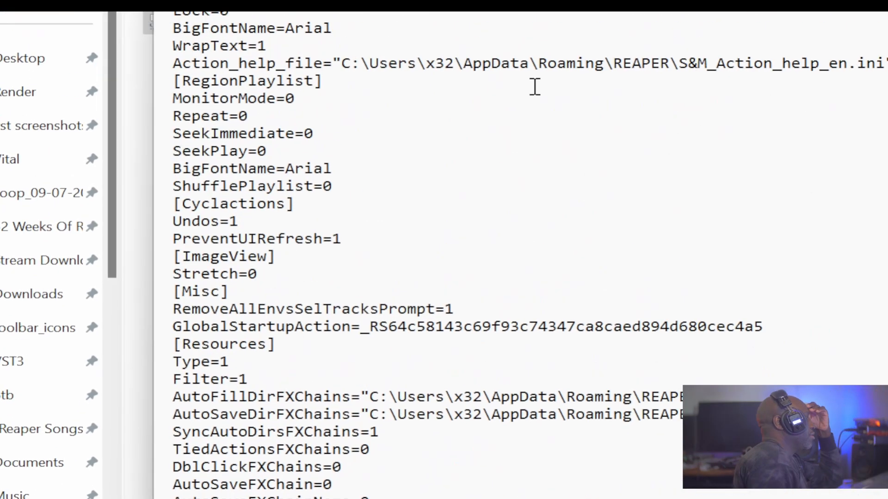
Search the ini file again, this time for "import".
key(ctrl+f)
text(max_)
key(ctrl+a)
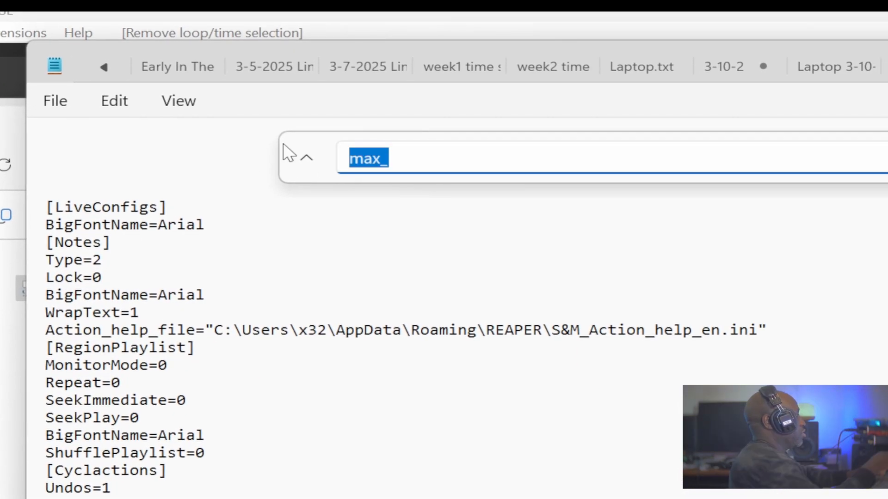
text(import)
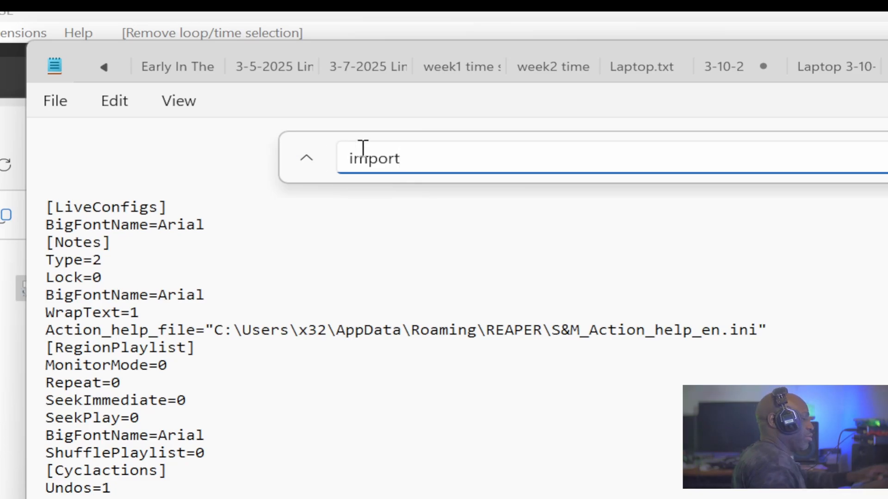
key(Return)
key(Return)
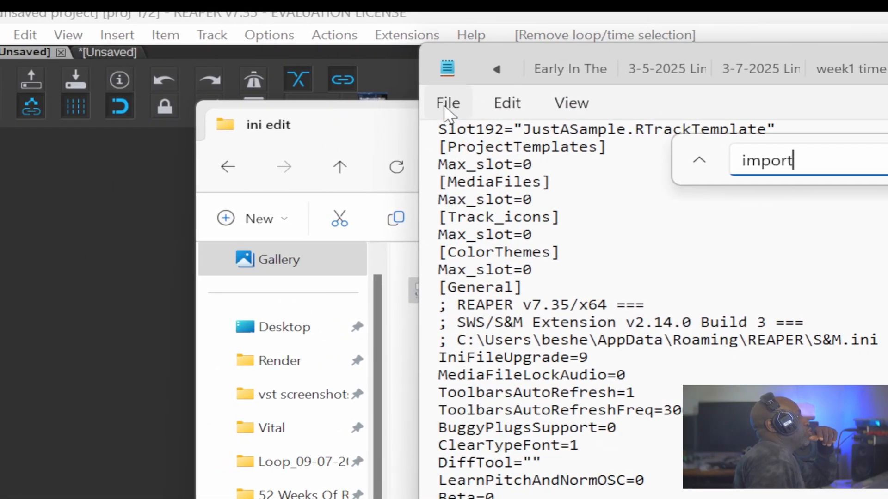
Close the Find box and save S&M edit.ini.
click(335, 100)
key(Escape)
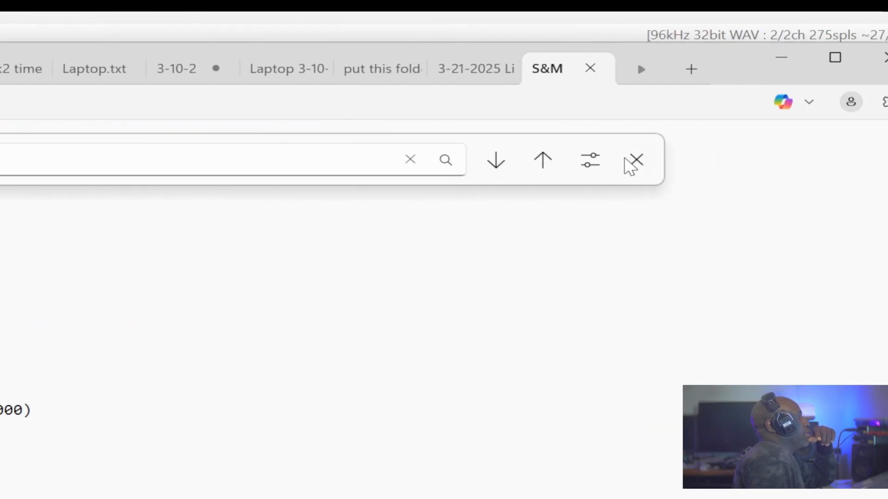
click(504, 160)
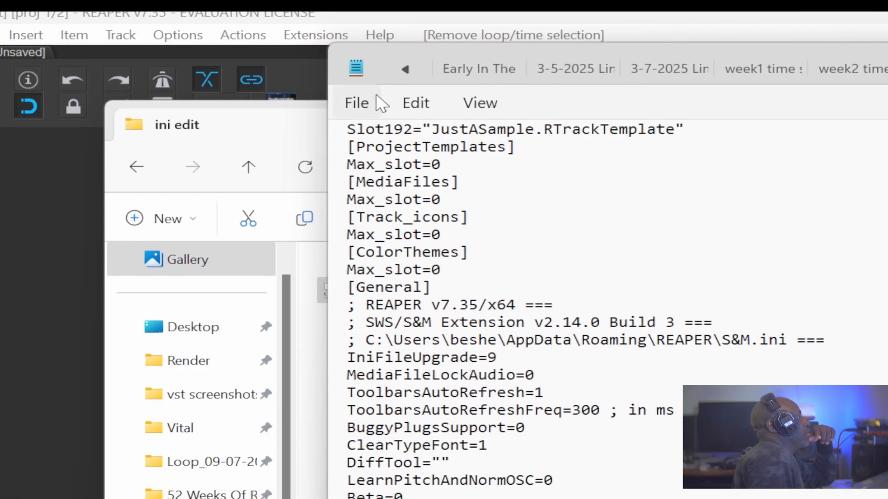
click(440, 102)
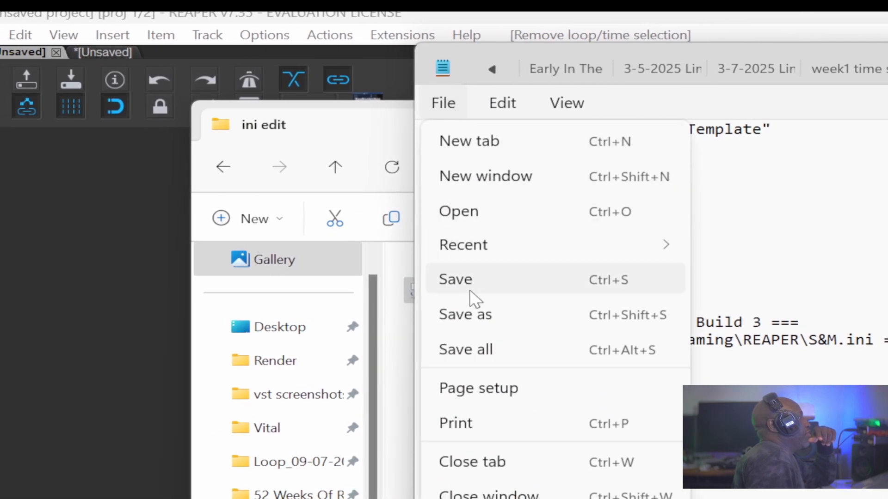
click(479, 293)
Browse back up to the REAPER folder, select the original S&M.ini, and minimize the file window.
click(759, 59)
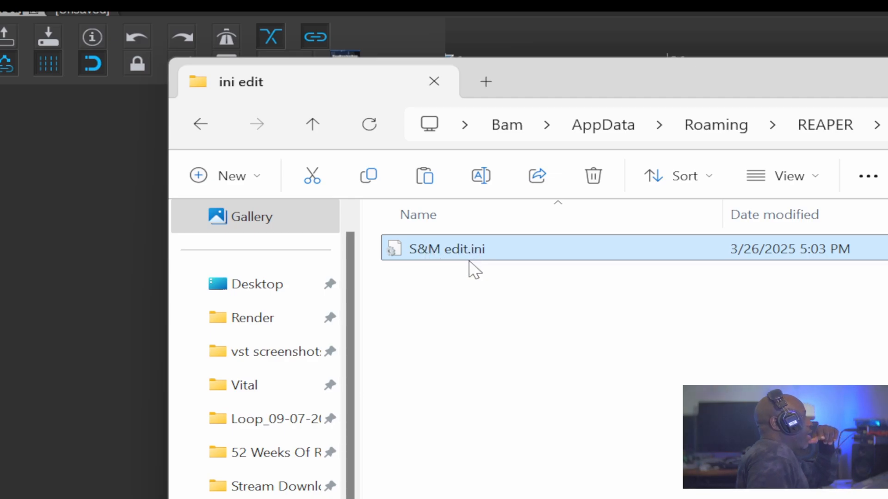
click(816, 125)
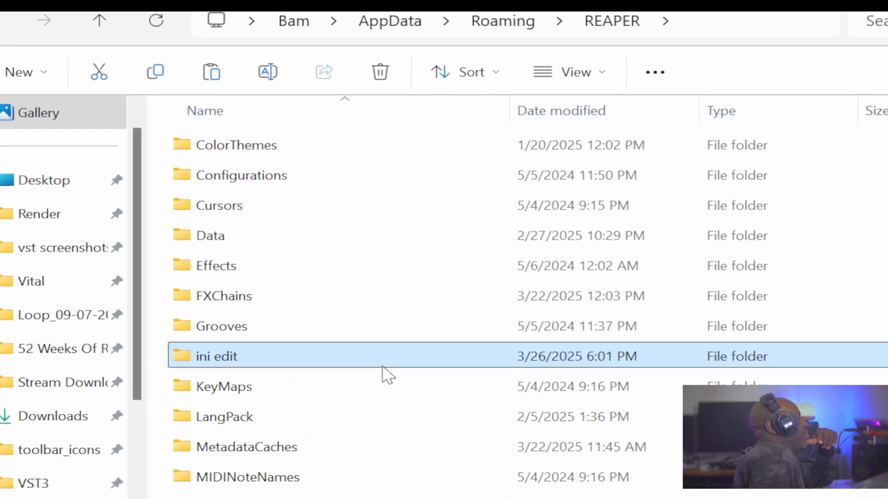
scroll(384, 370, down, 10)
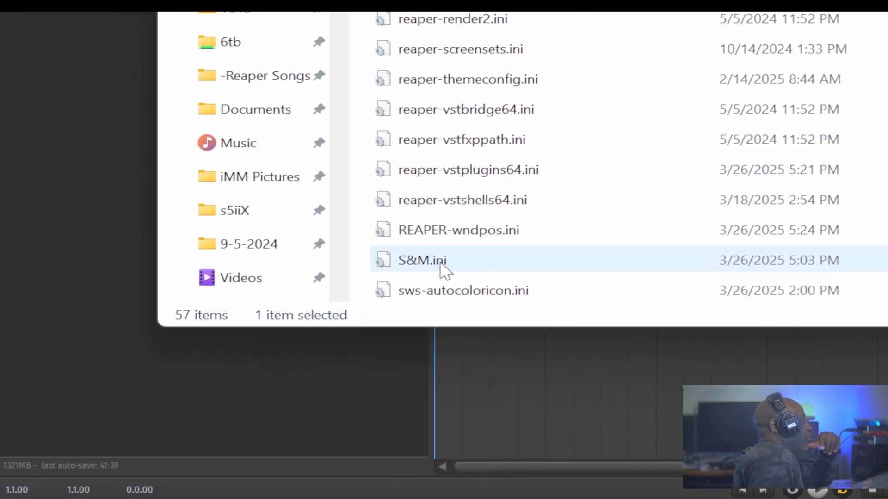
click(440, 263)
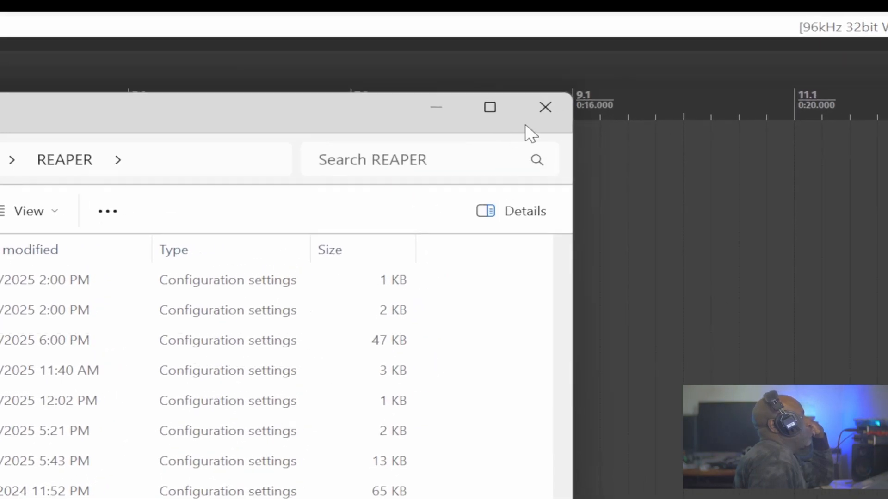
click(442, 114)
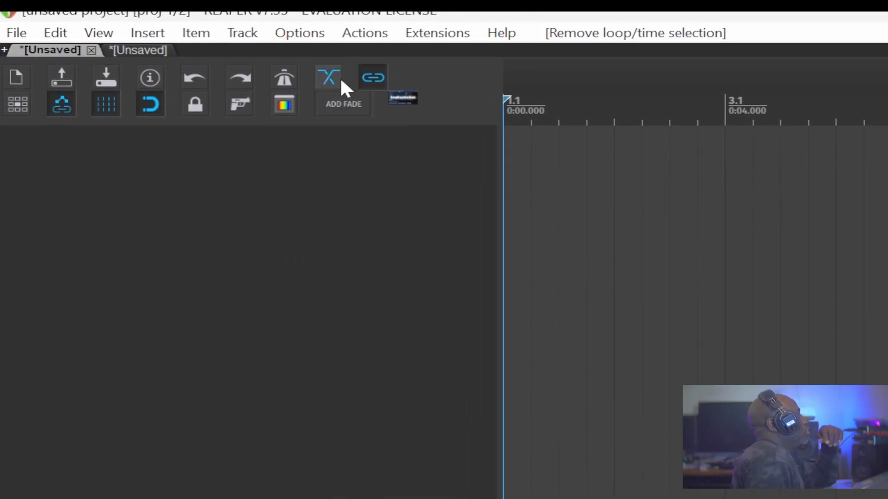
Open the SWS Resources window to review the track template slots, then close it.
click(428, 37)
mouse_move(451, 88)
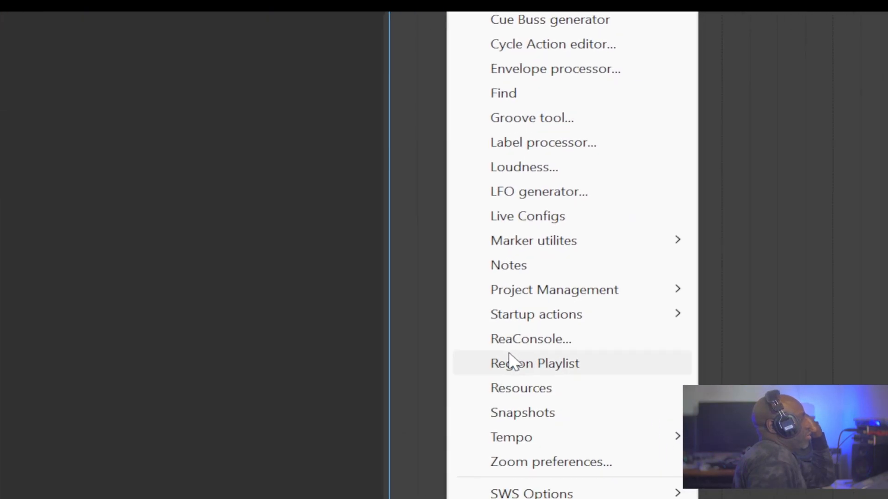
click(447, 254)
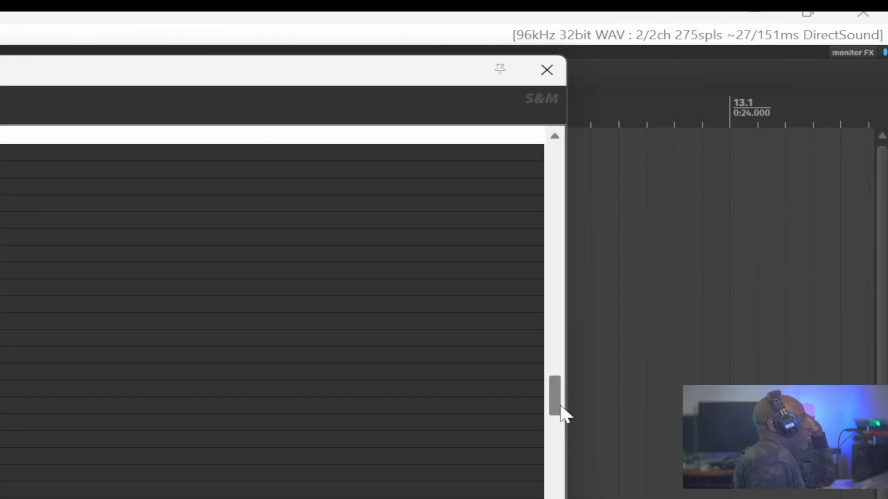
drag(561, 406, 664, 93)
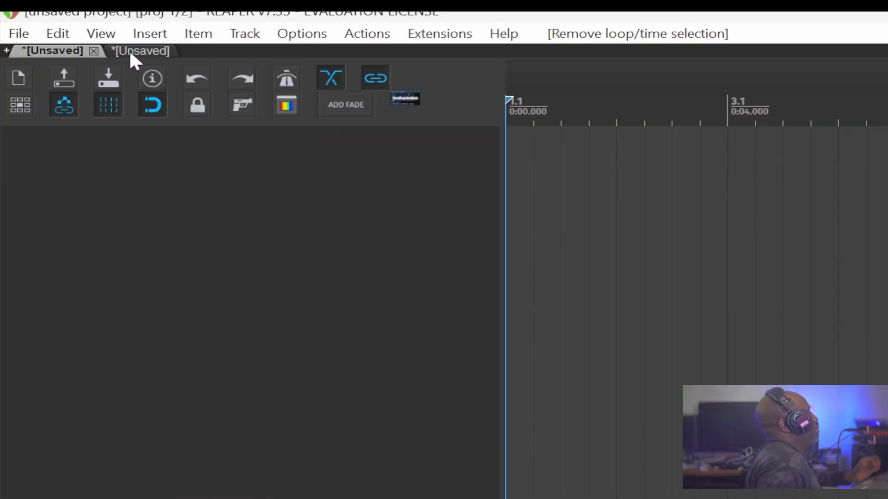
Switch to the second project tab with the Triaz Player, DrumTraqs and ATTRACTOR tracks.
click(128, 9)
click(189, 159)
click(200, 296)
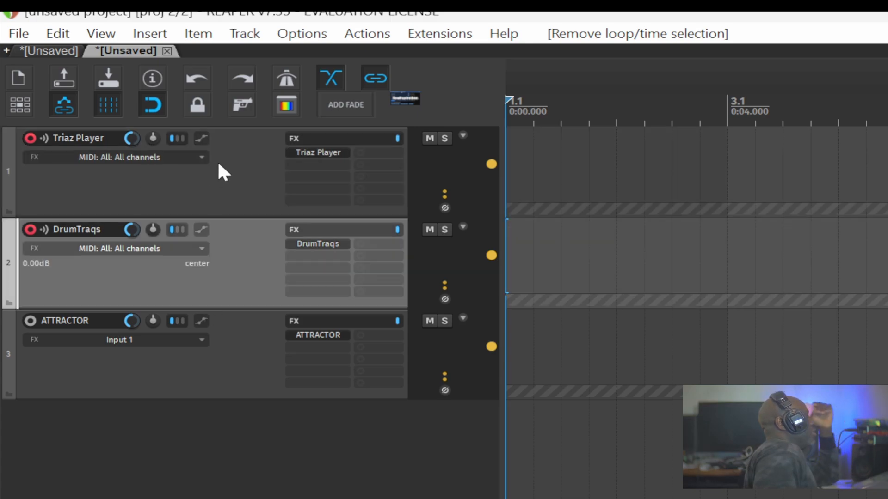
Open and reposition the Triaz Player and ATTRACTOR plugin windows to preview them.
click(320, 154)
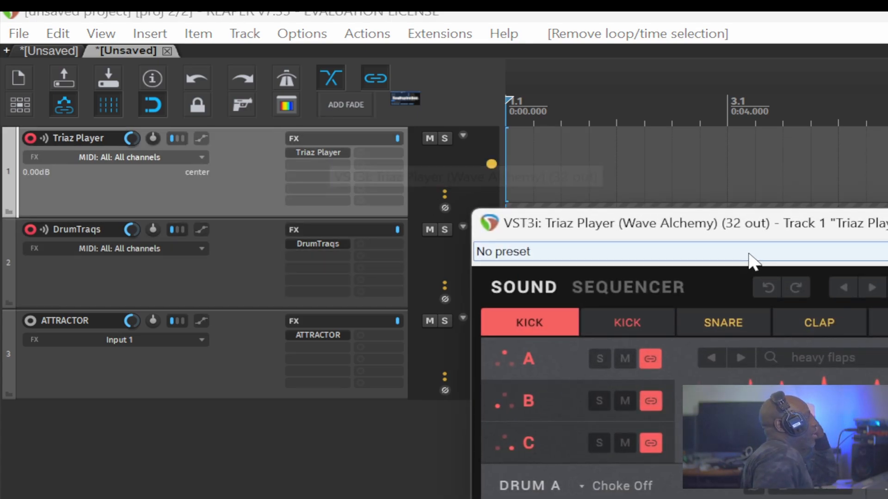
drag(774, 219, 739, 157)
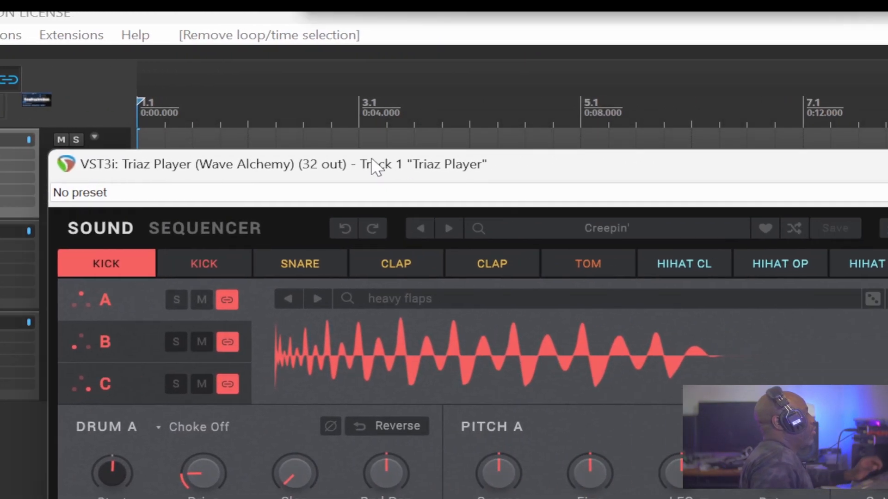
drag(376, 165, 415, 161)
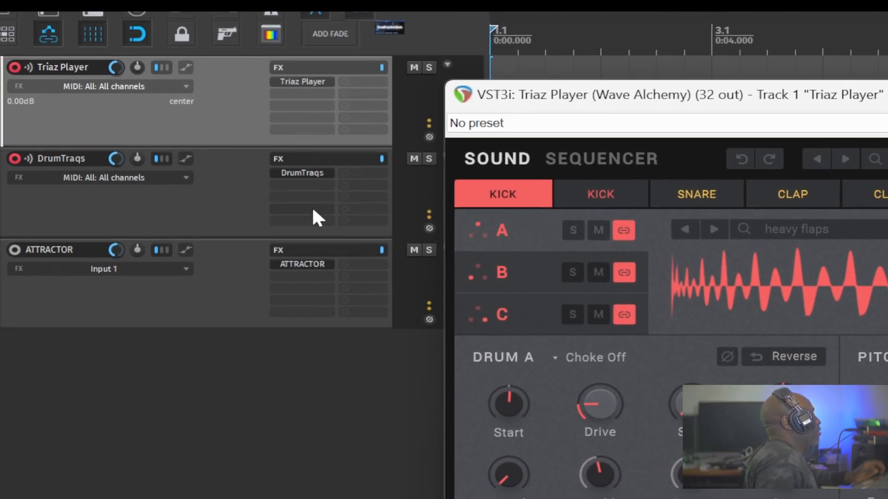
click(74, 83)
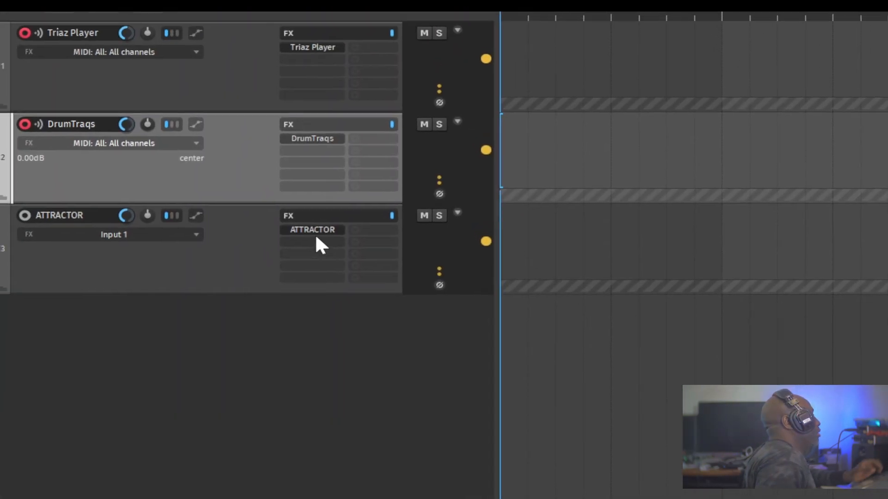
click(315, 235)
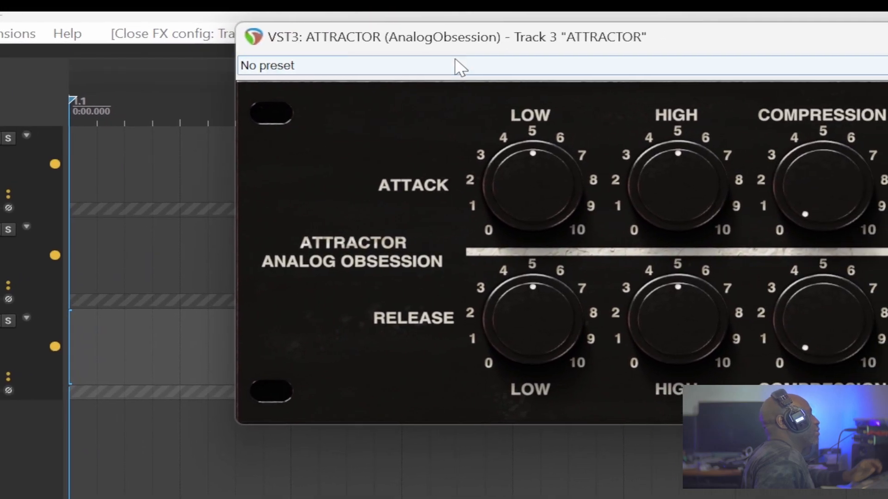
drag(609, 13, 227, 335)
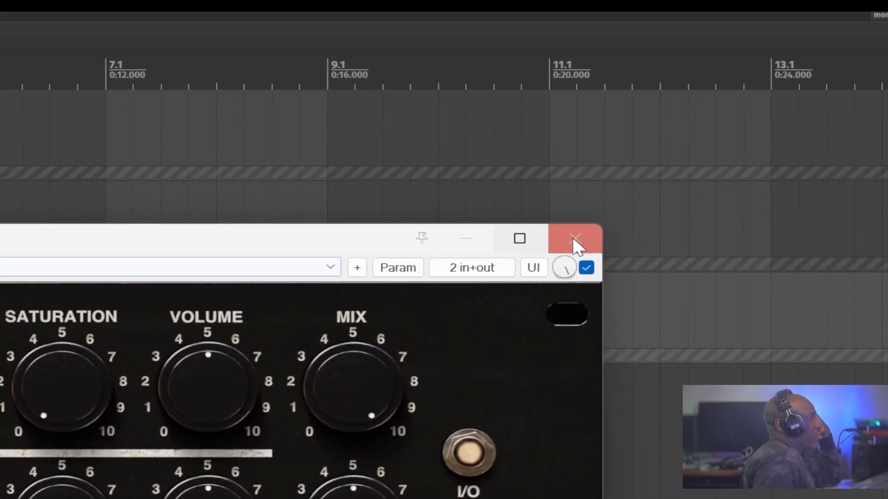
click(573, 237)
Reopen the Triaz Player plugin window on track 1.
key(alt+Tab)
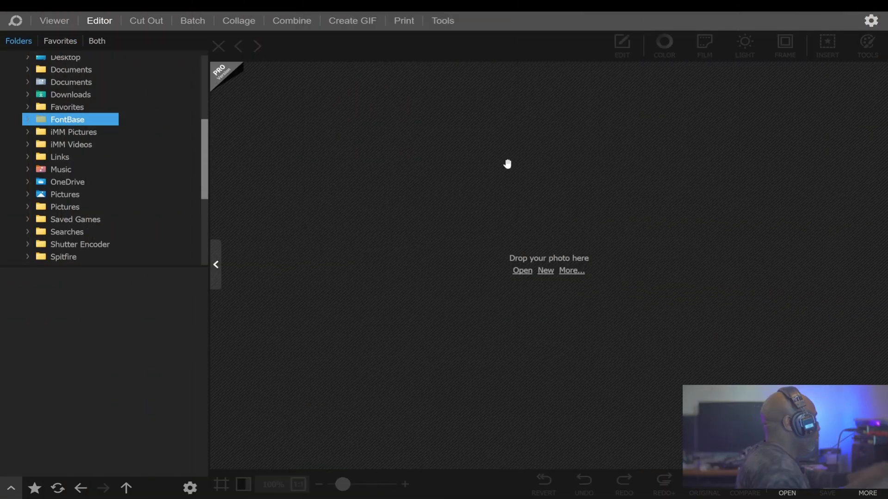
key(alt+Tab)
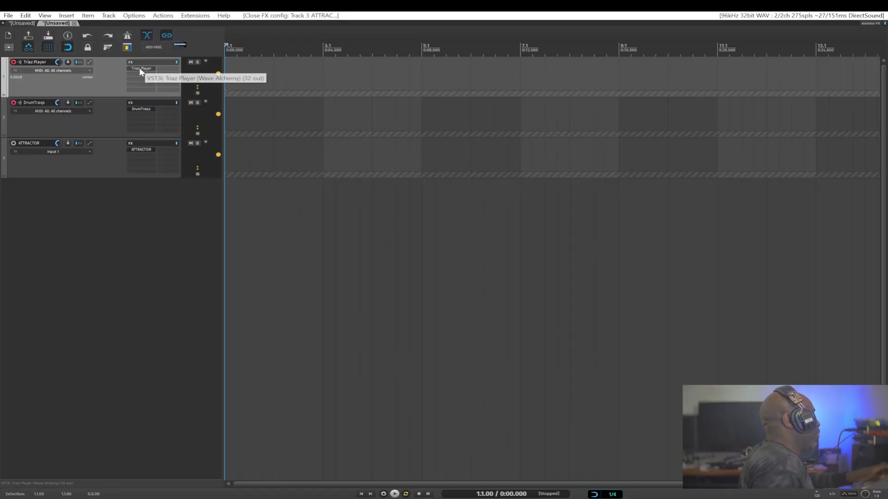
click(140, 68)
Switch to PhotoScape X and capture the Triaz Player plugin window with Screen Capture's Capture Window.
key(alt+Tab)
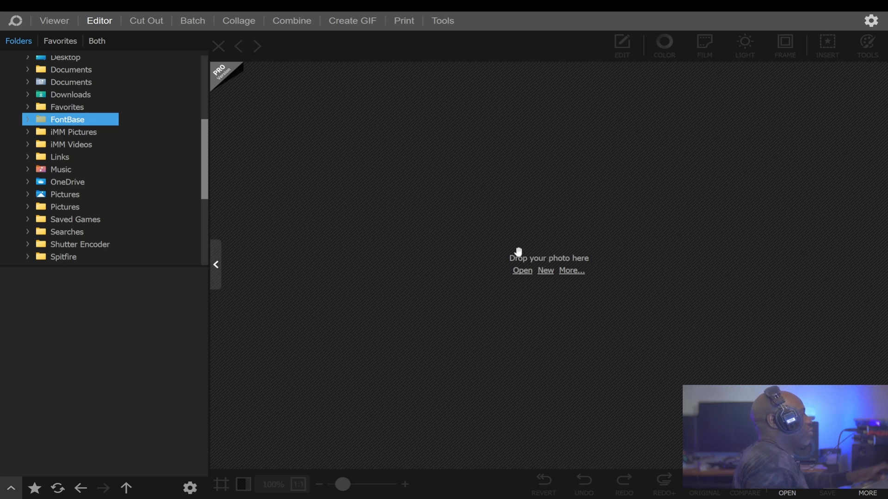
click(442, 21)
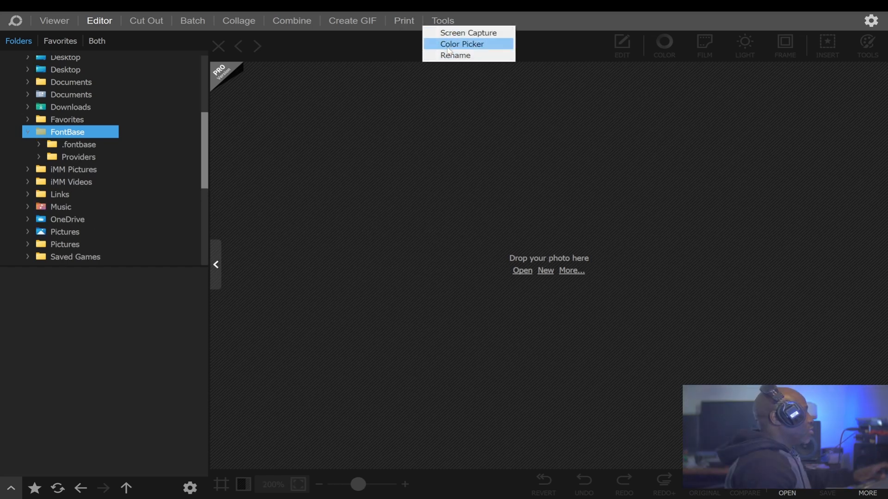
click(453, 32)
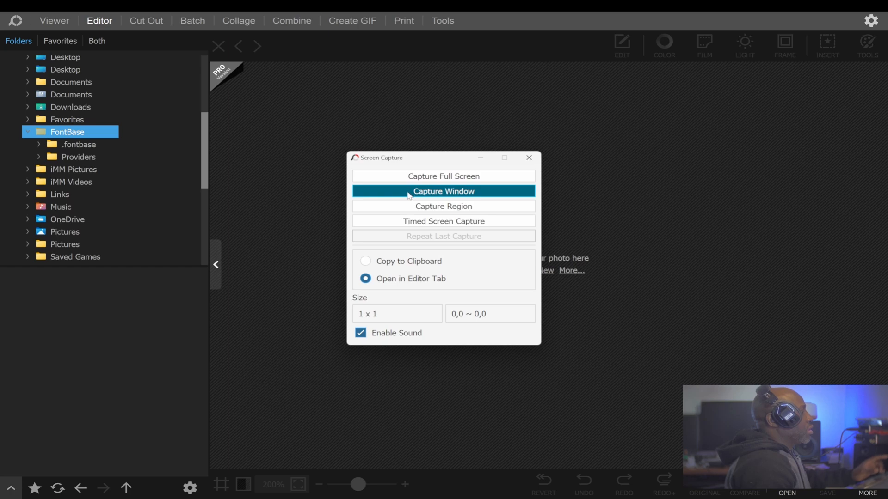
click(412, 194)
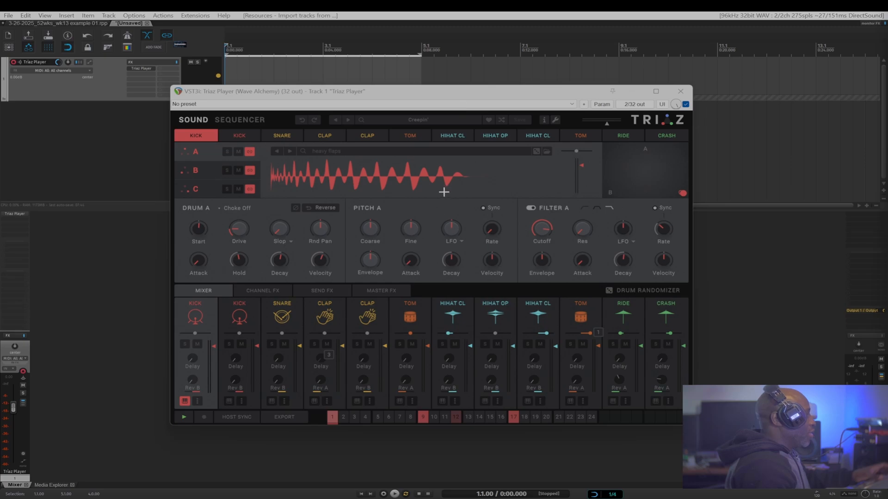
click(435, 215)
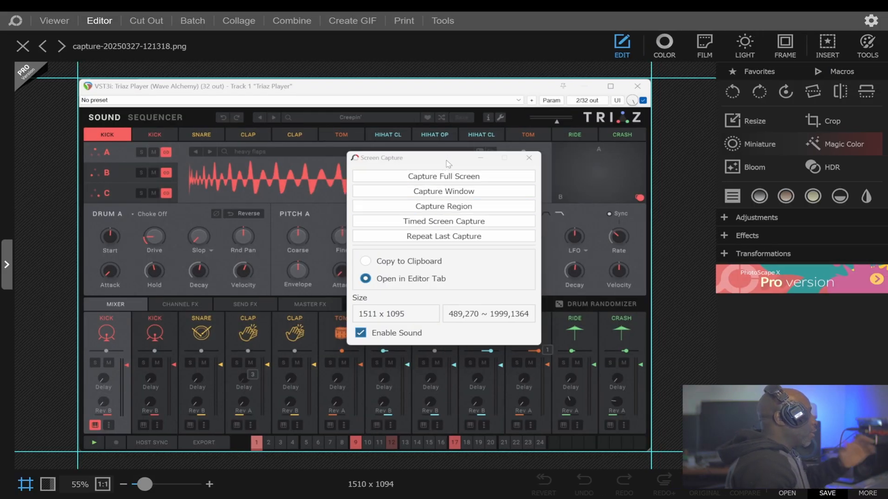
drag(448, 162, 451, 171)
click(531, 169)
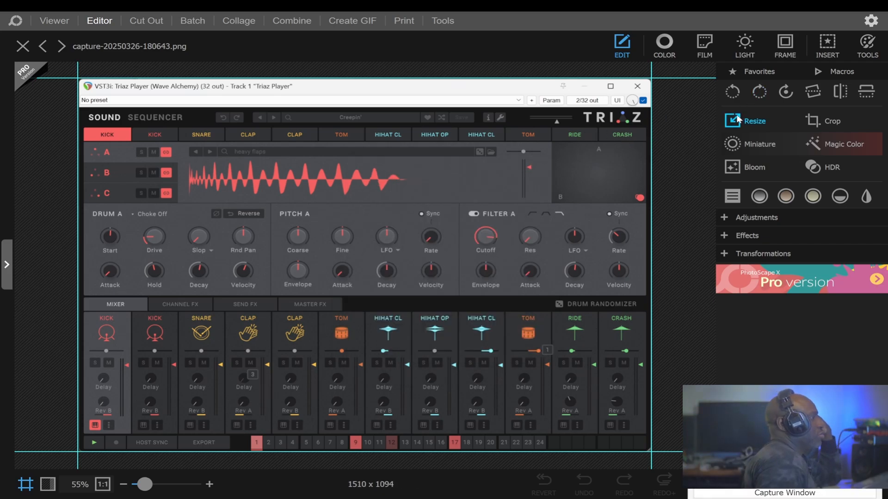
Crop the captured image to remove the plugin window's title and preset bars.
click(817, 117)
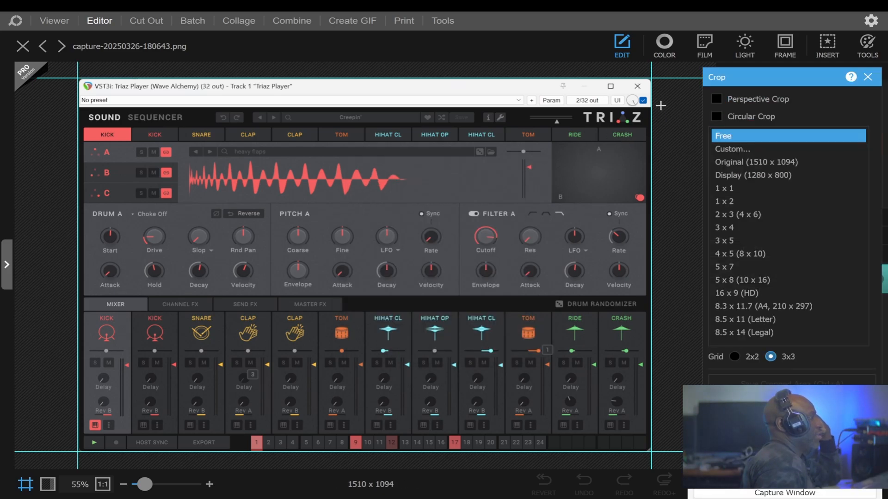
drag(661, 106, 76, 455)
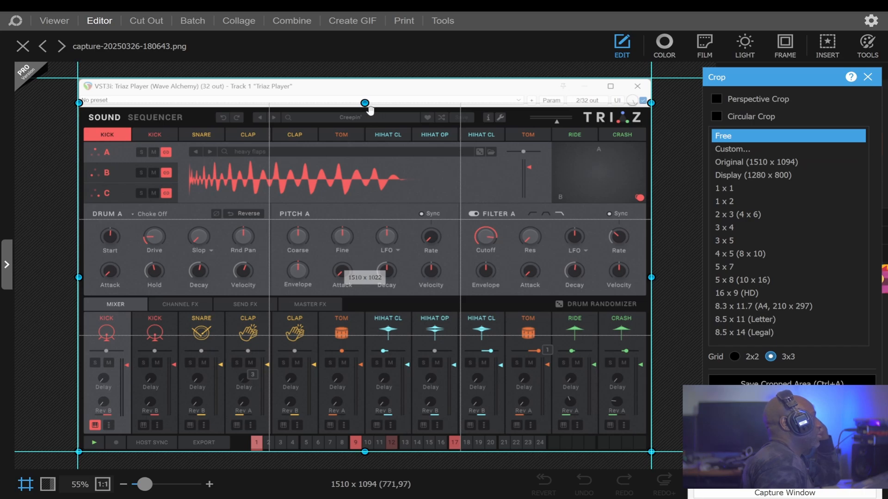
mouse_move(365, 102)
mouse_down()
mouse_move(365, 86)
mouse_move(365, 107)
mouse_up()
key(Return)
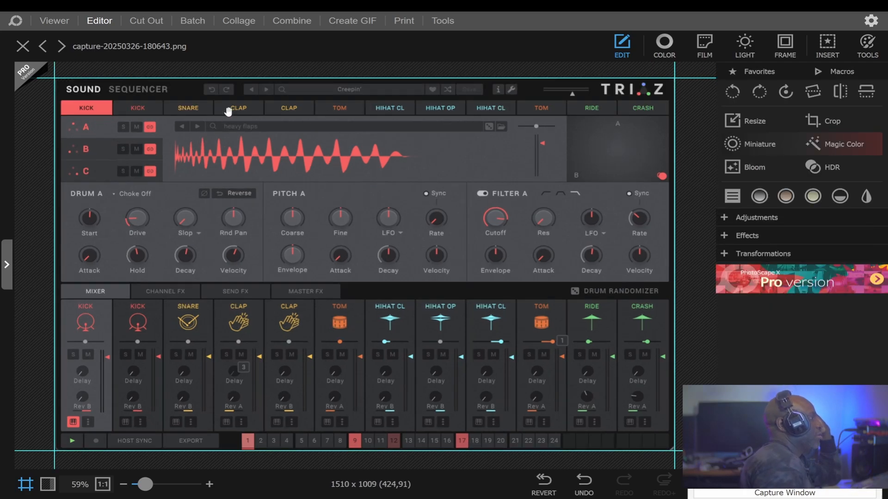
Resize the captured image to a height of 75 pixels while preserving the aspect ratio.
click(747, 122)
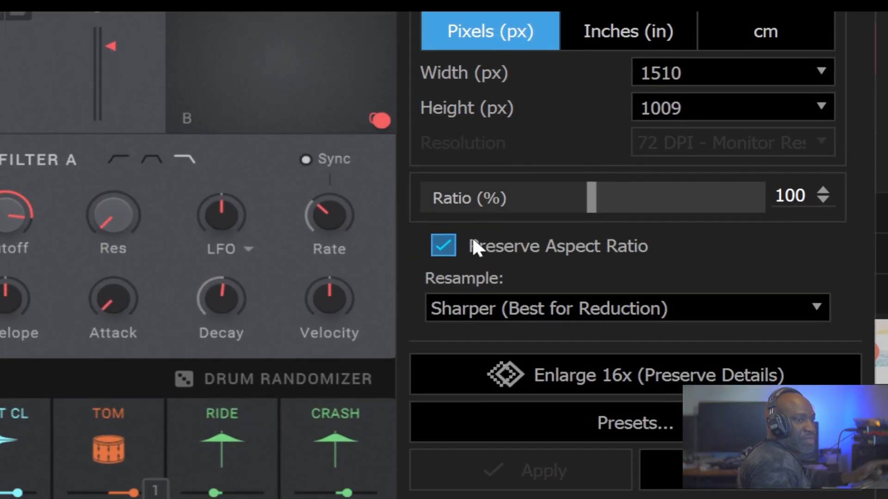
double_click(691, 115)
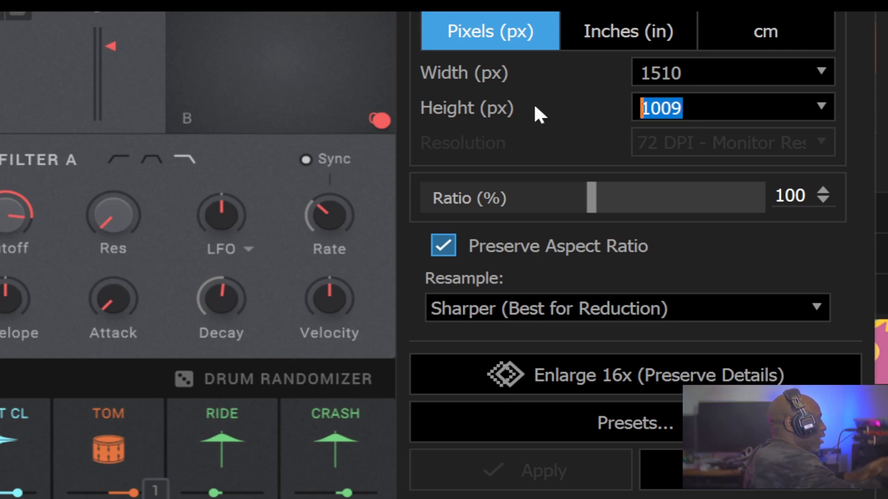
text(75)
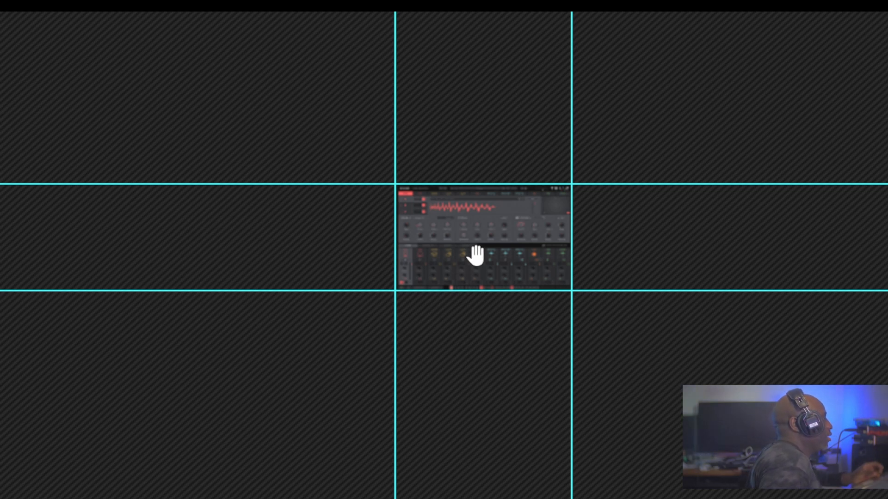
Duplicate the plugin image and place the copy beside the original on the canvas.
scroll(476, 256, up, 3)
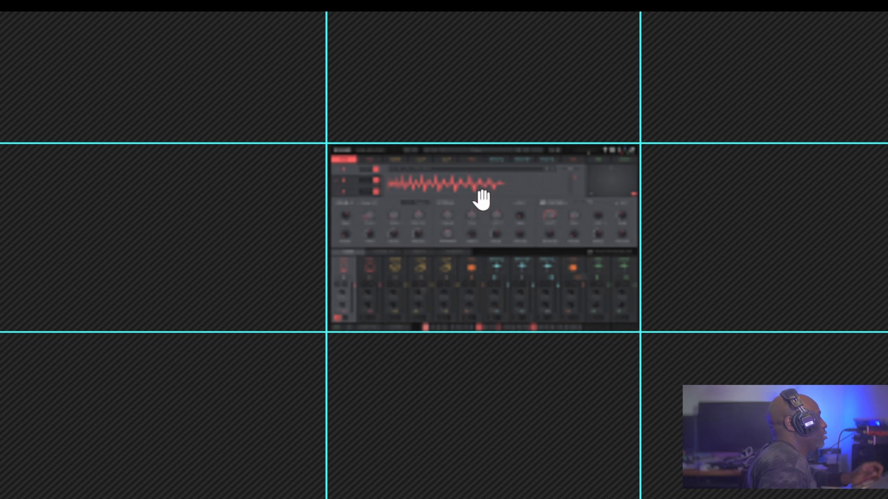
click(482, 206)
key(ctrl+c)
key(ctrl+v)
drag(382, 277, 696, 282)
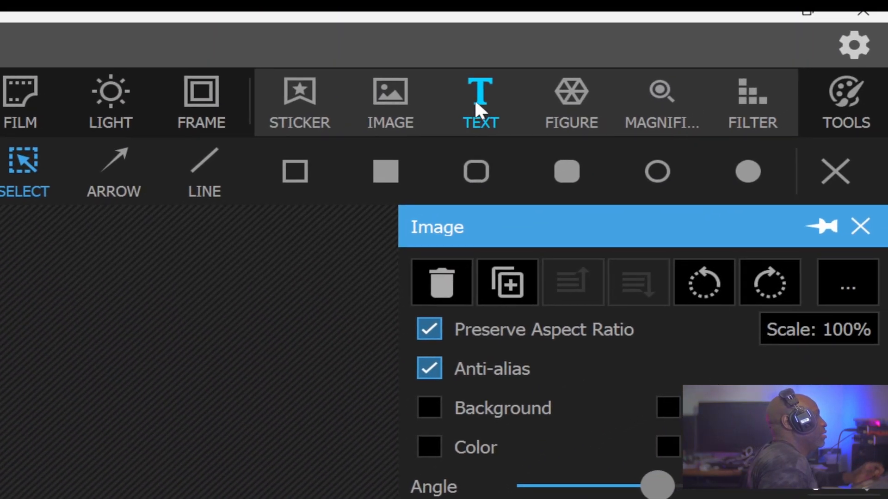
Add a text object with the track name 'Triaz Player', copied from the REAPER track, centred over the image.
click(479, 105)
key(alt+Tab)
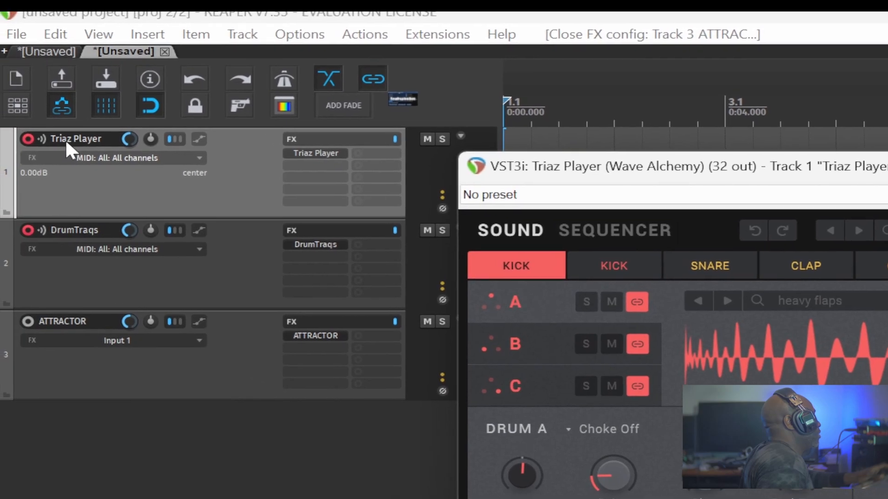
double_click(69, 138)
key(ctrl+c)
key(alt+Tab)
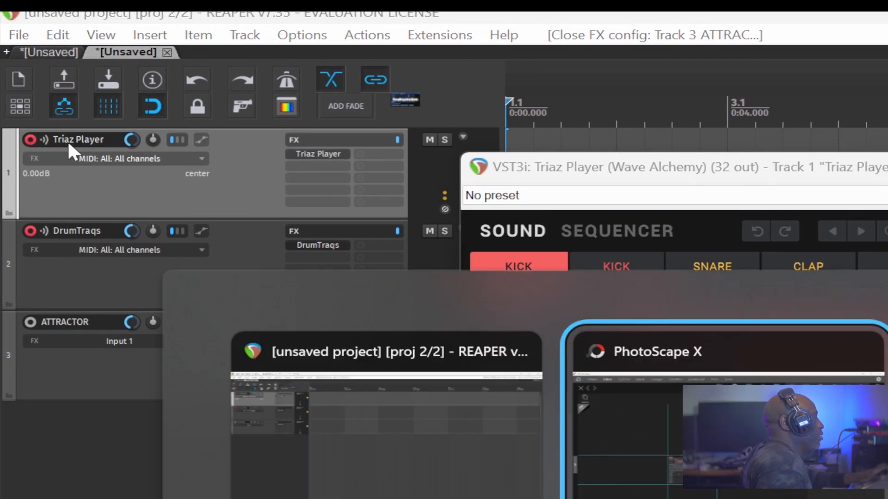
key(ctrl+a)
key(ctrl+v)
drag(377, 263, 445, 249)
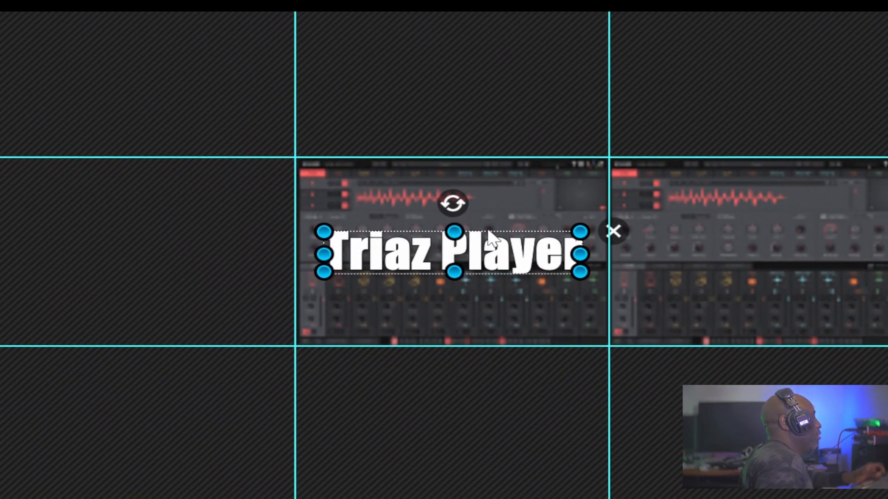
Duplicate the labelled plugin image and place the copy to the left of the original.
click(509, 194)
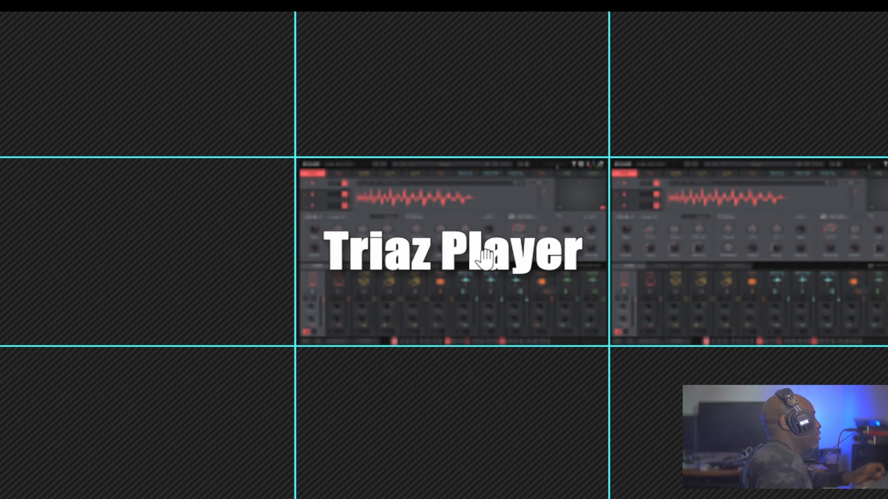
click(485, 206)
key(ctrl+c)
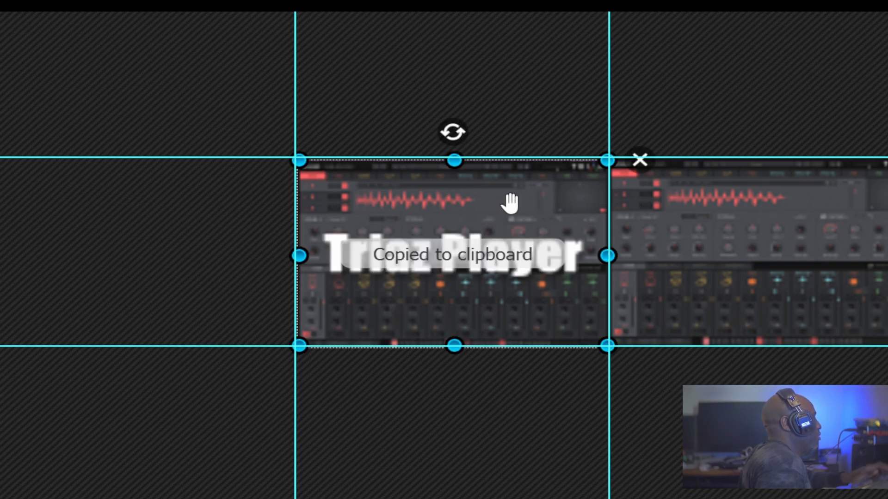
key(ctrl+v)
drag(509, 204, 218, 209)
Edit the middle image's text to read 'Load' on a line above 'Triaz Player'.
click(486, 259)
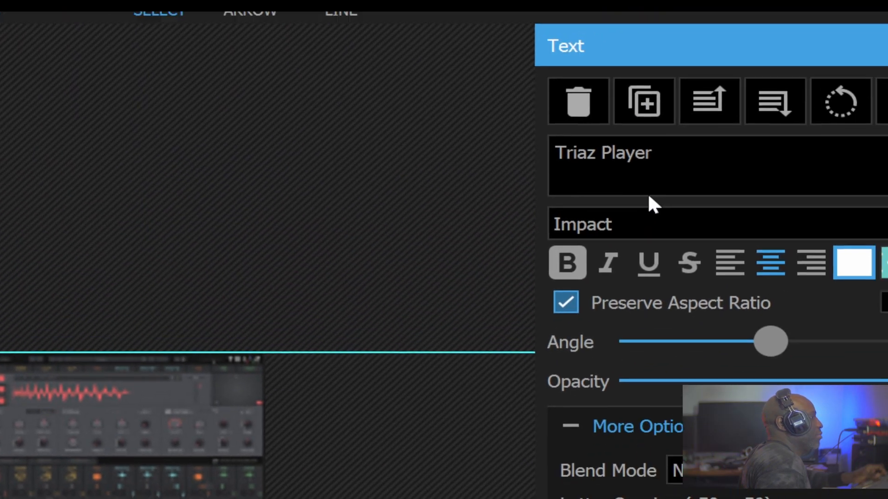
click(547, 246)
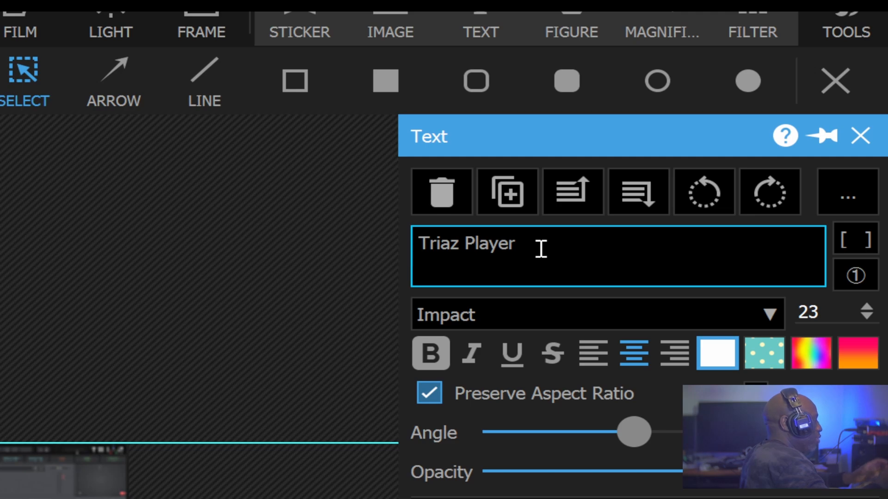
text(Load)
key(Return)
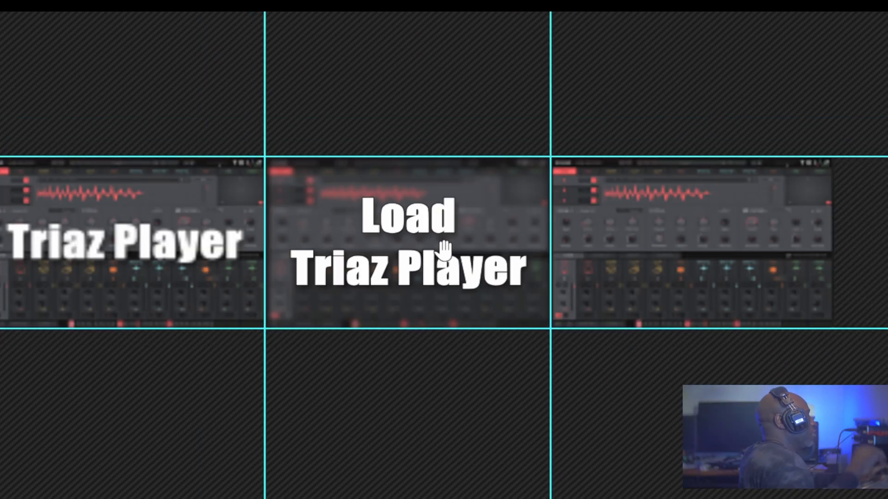
Start saving the image, choosing to enlarge it to include the objects outside the canvas.
key(alt+Tab)
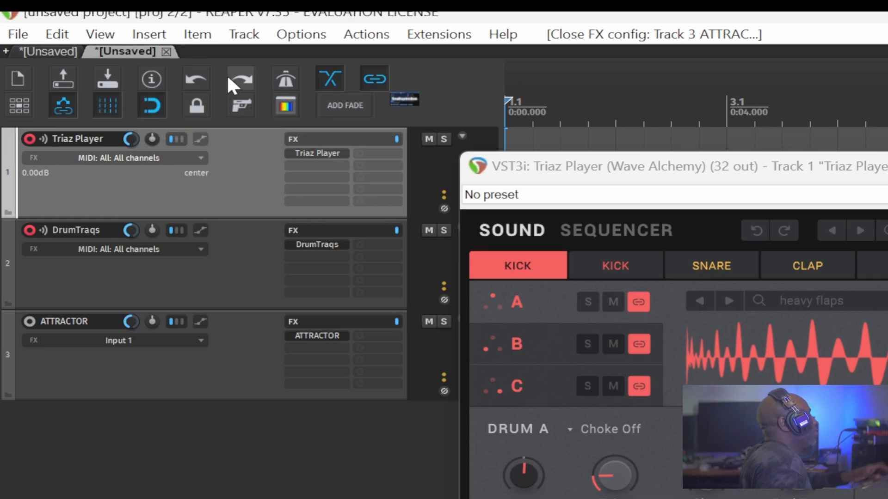
key(alt+Tab)
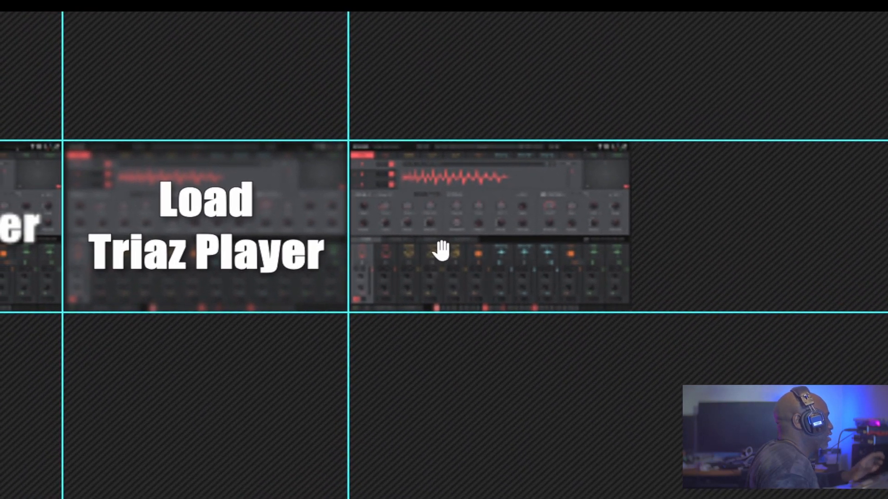
key(ctrl+s)
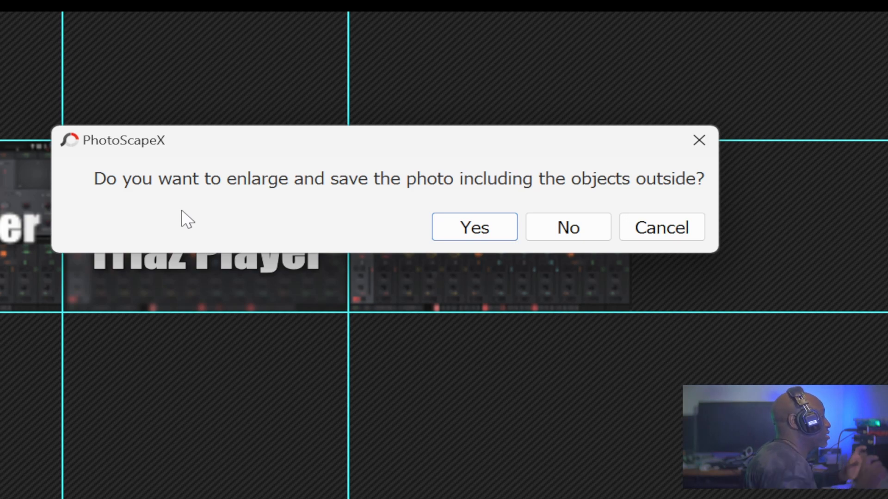
click(659, 227)
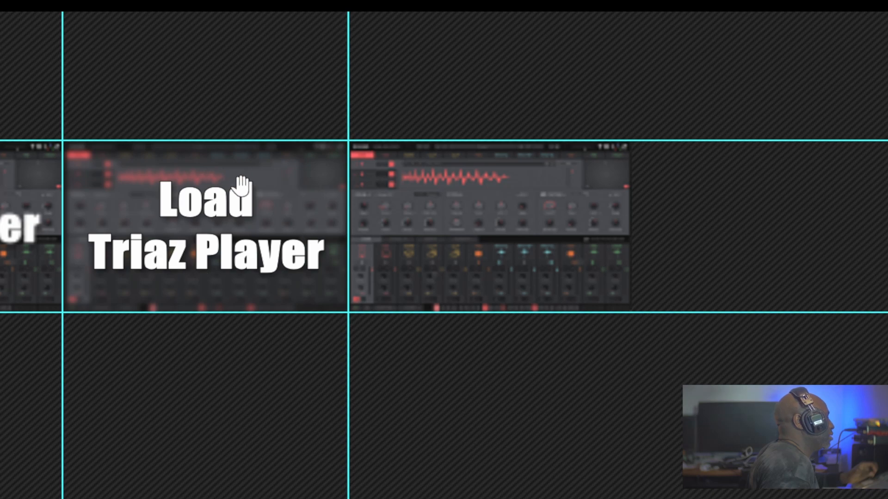
key(ctrl+s)
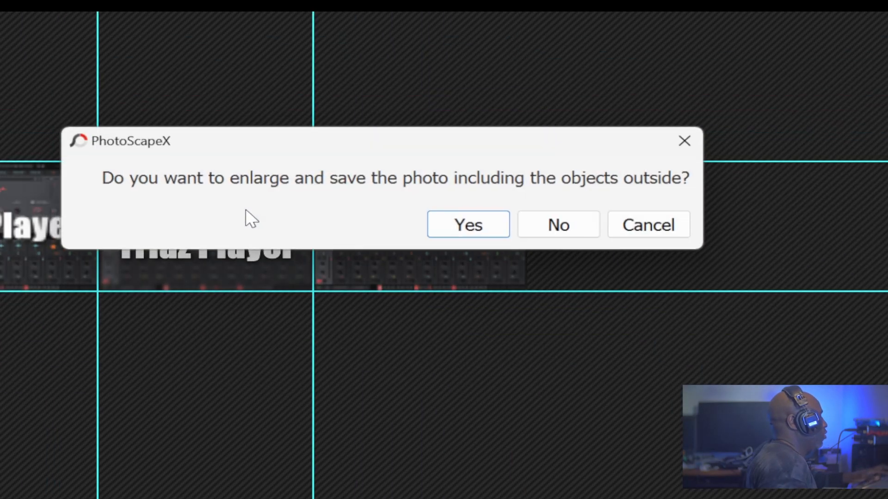
click(468, 233)
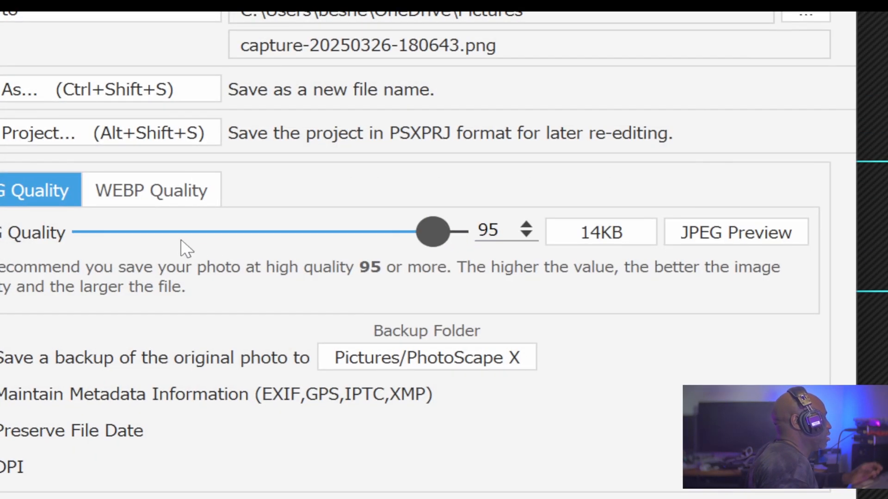
Open REAPER's resource path in Explorer and browse to the Data\toolbar_icons folder.
key(alt+Tab)
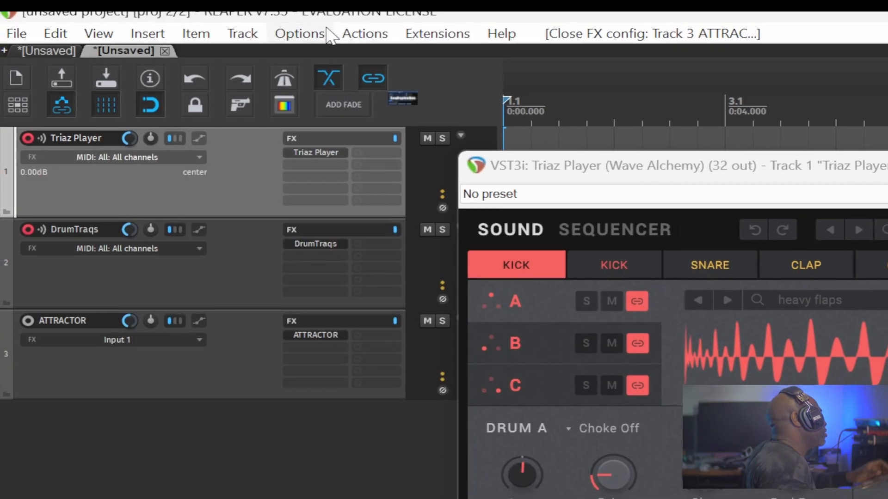
click(299, 32)
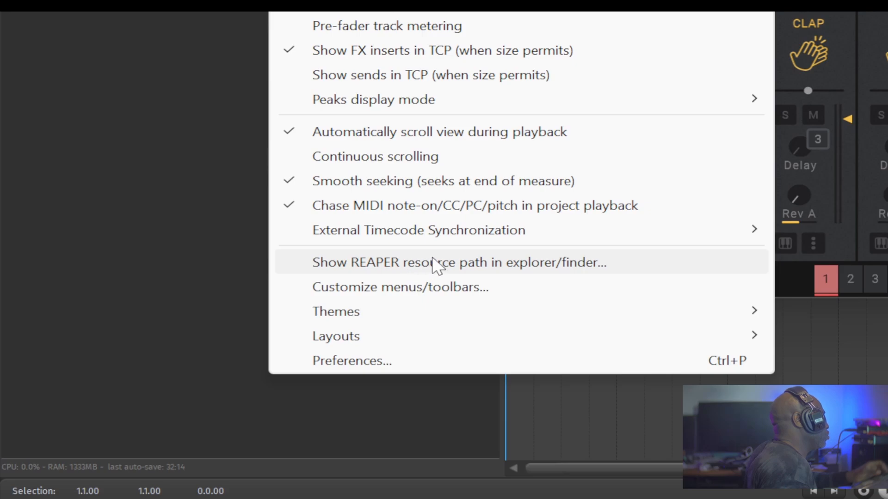
click(467, 263)
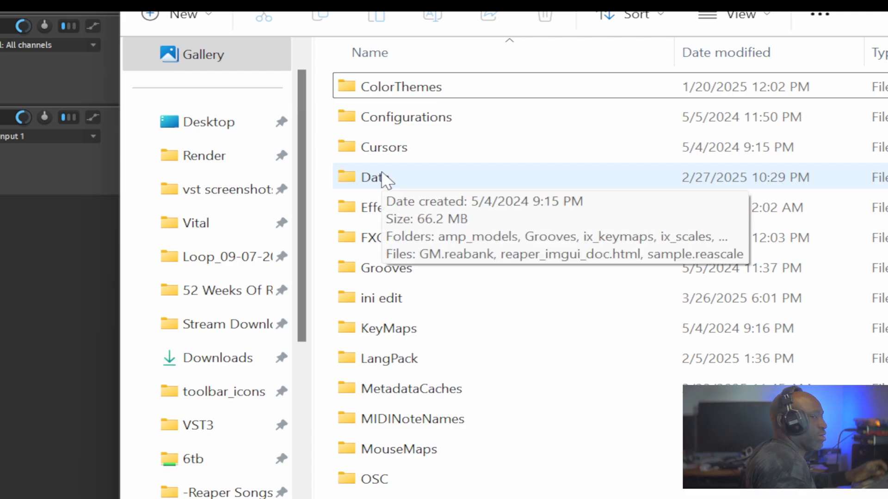
double_click(383, 178)
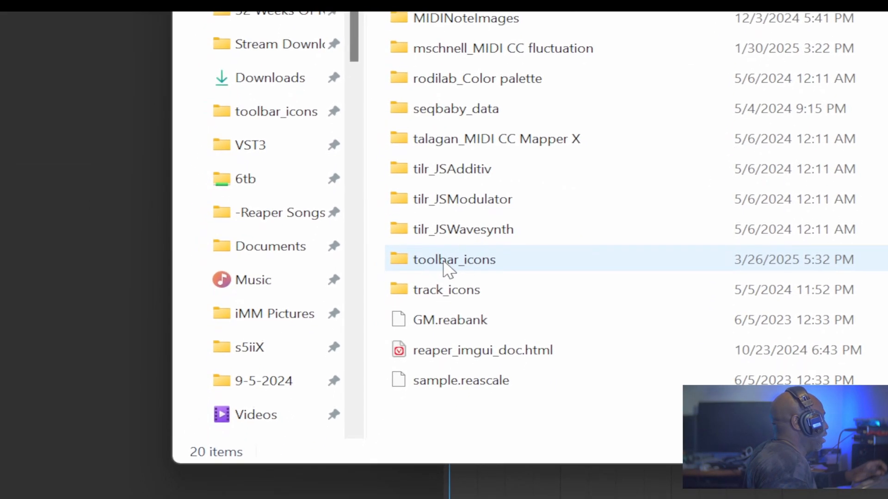
click(446, 253)
double_click(445, 253)
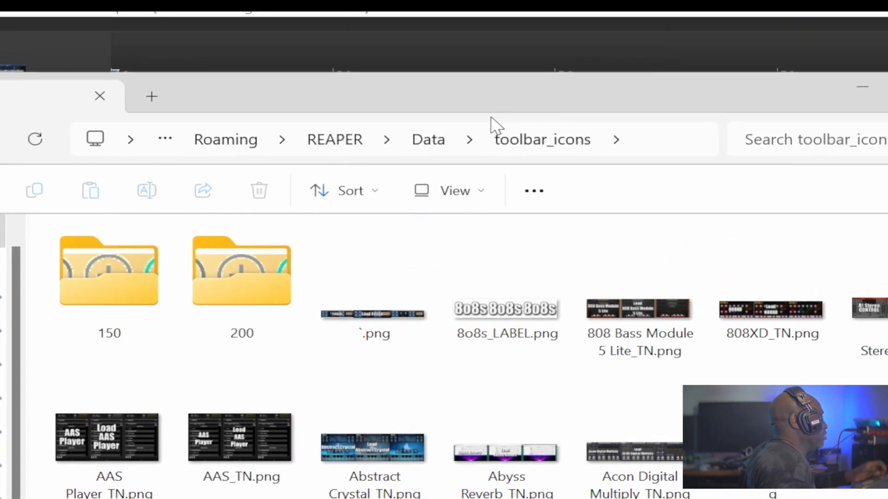
click(432, 138)
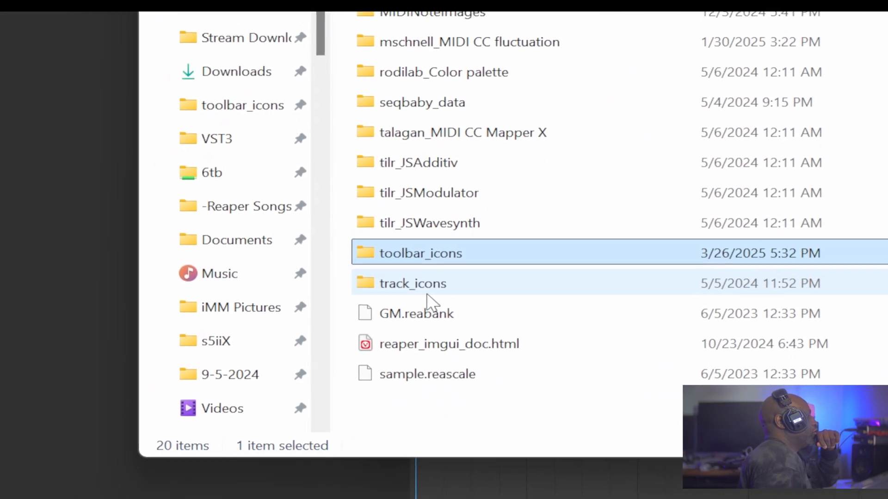
double_click(446, 256)
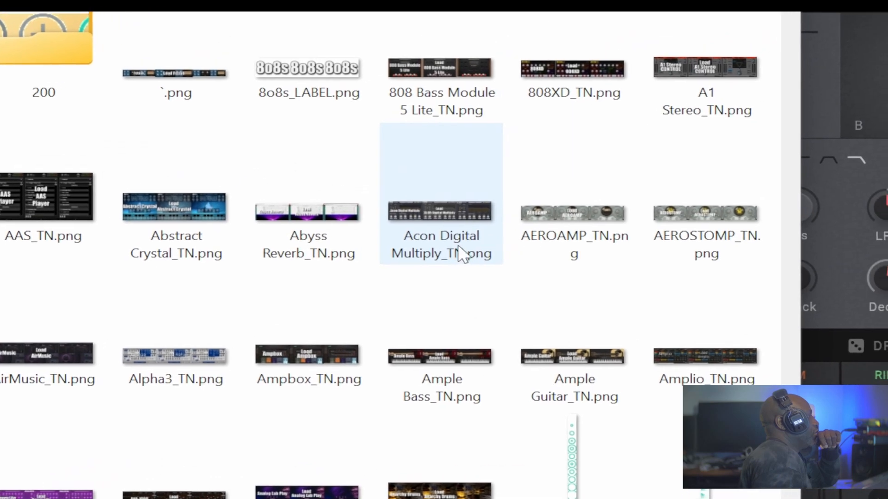
click(444, 249)
Save the image as a new PNG file in the toolbar_icons folder.
key(alt+Tab)
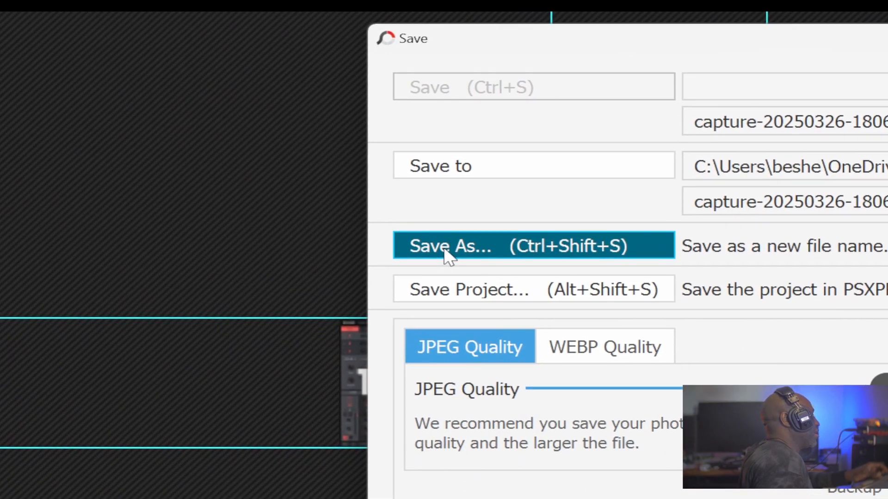
click(442, 251)
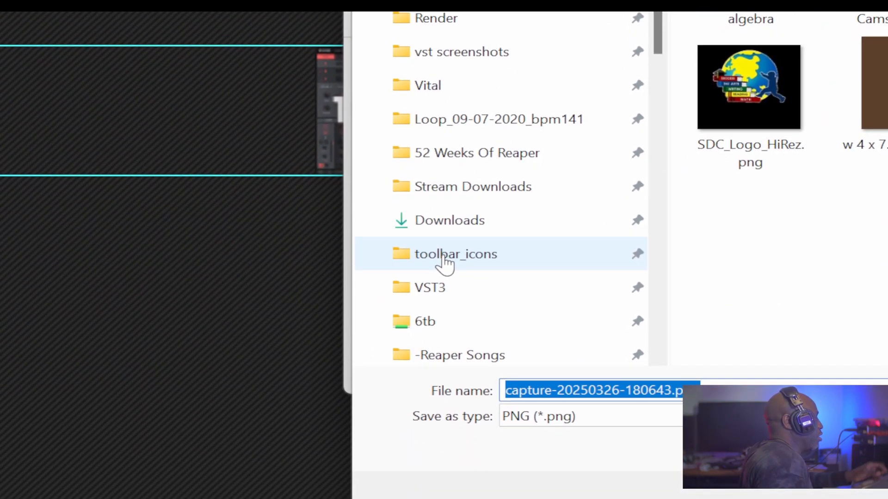
click(445, 255)
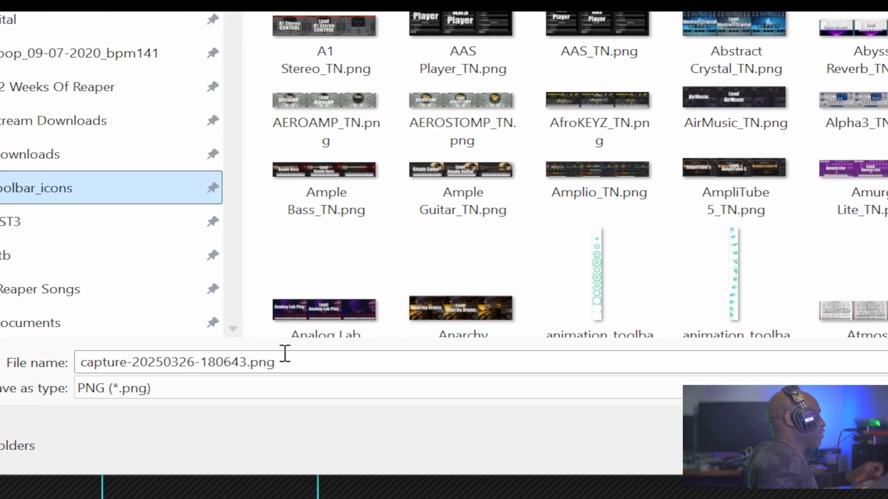
click(291, 362)
key(BackSpace)
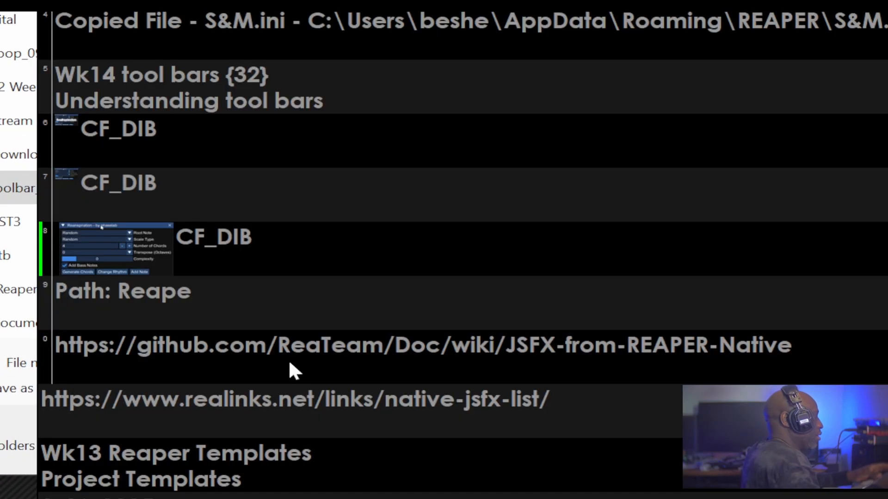
key(Return)
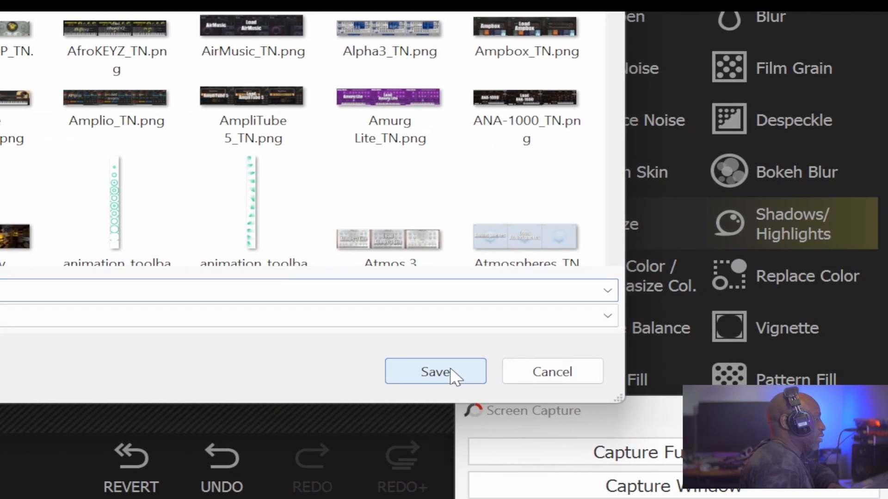
click(452, 372)
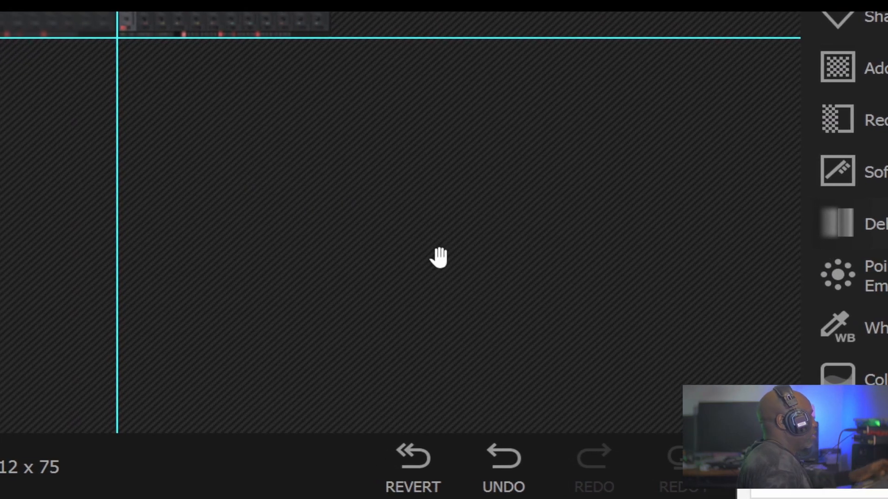
Close the Triaz Player plugin window in REAPER.
key(alt+Tab)
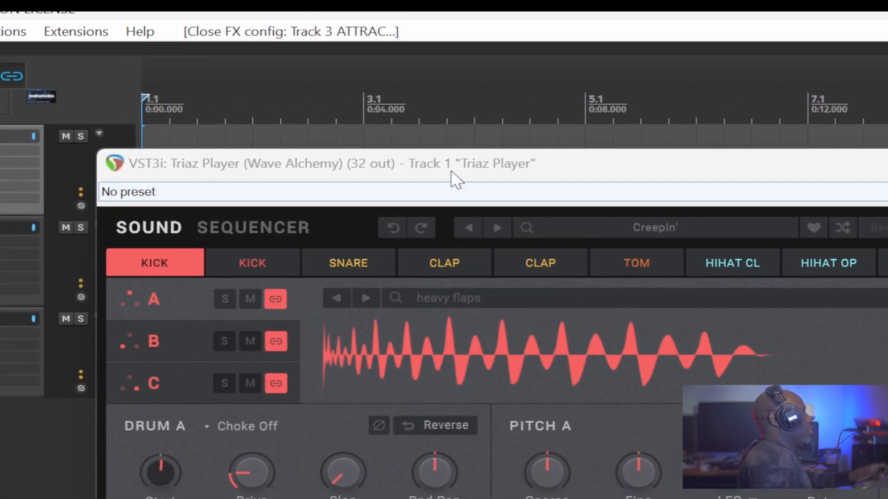
drag(452, 171, 469, 192)
right_click(201, 193)
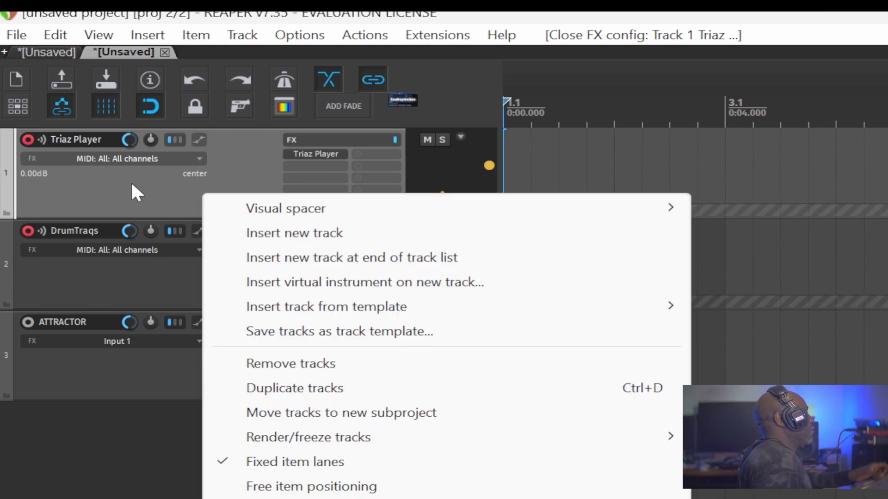
click(126, 181)
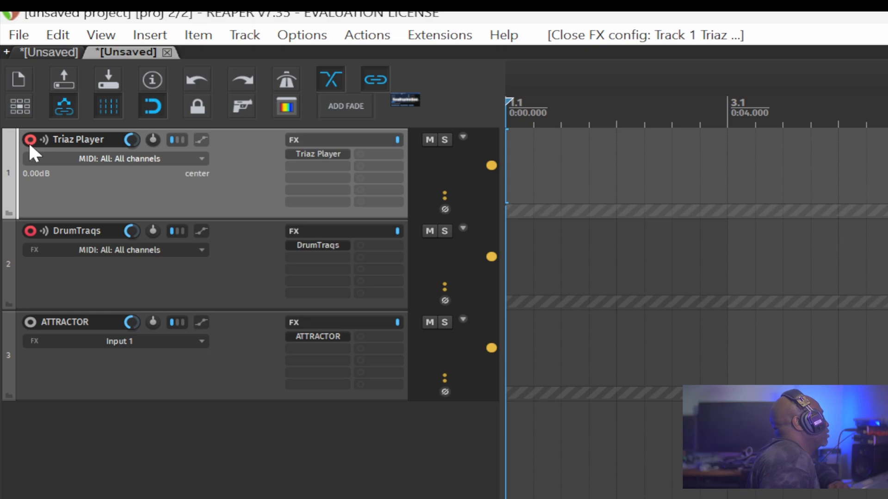
Open the Triaz Player plugin window and audition its drum mixer channels from kick through crash.
click(311, 155)
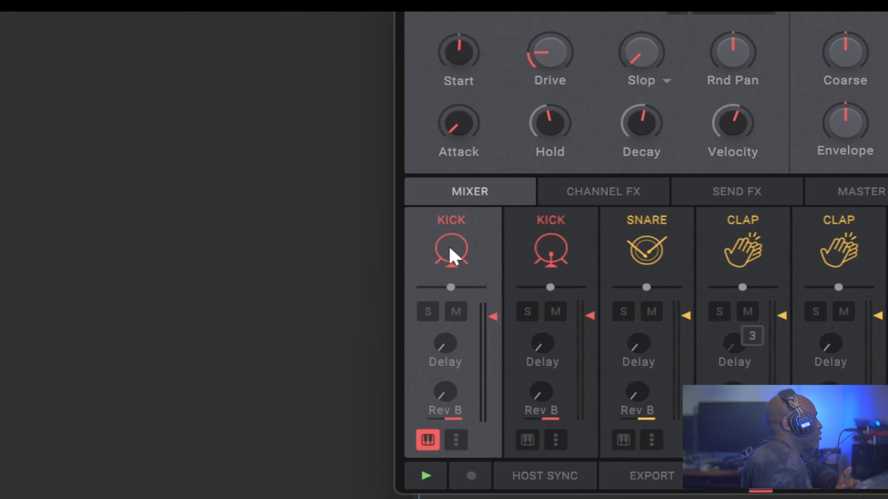
click(448, 245)
click(566, 247)
click(611, 246)
click(740, 239)
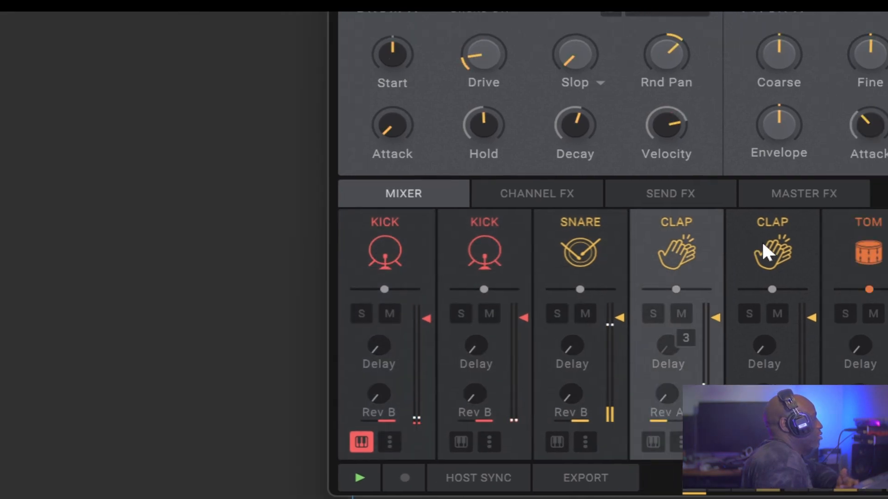
click(772, 252)
click(868, 252)
click(603, 254)
click(698, 253)
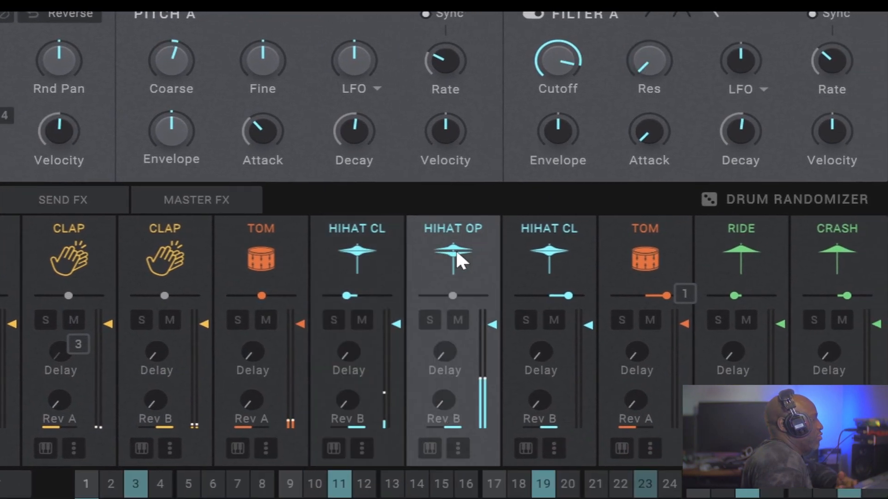
click(544, 257)
click(641, 257)
click(736, 257)
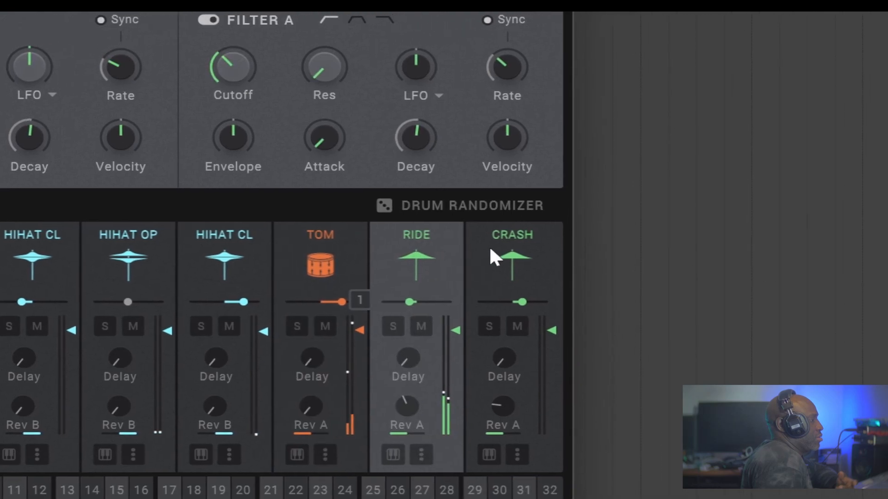
click(498, 253)
Save the Triaz Player track as a track template named Triaz Player.
click(295, 227)
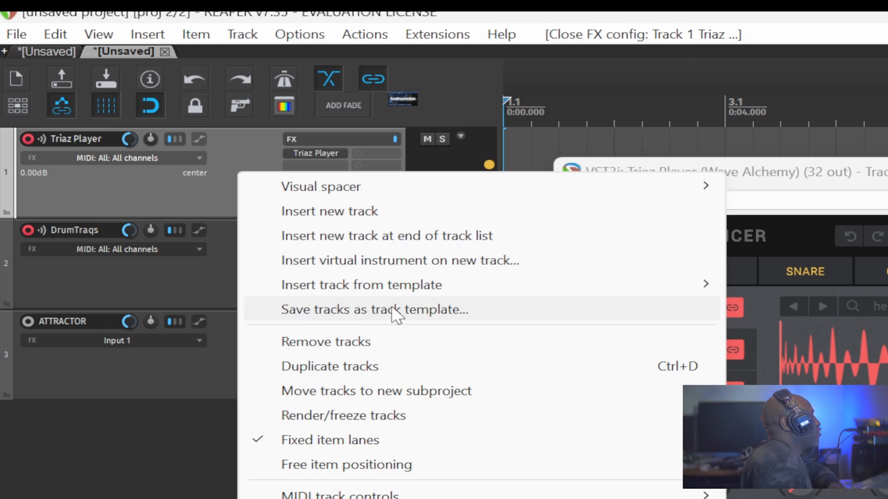
click(397, 309)
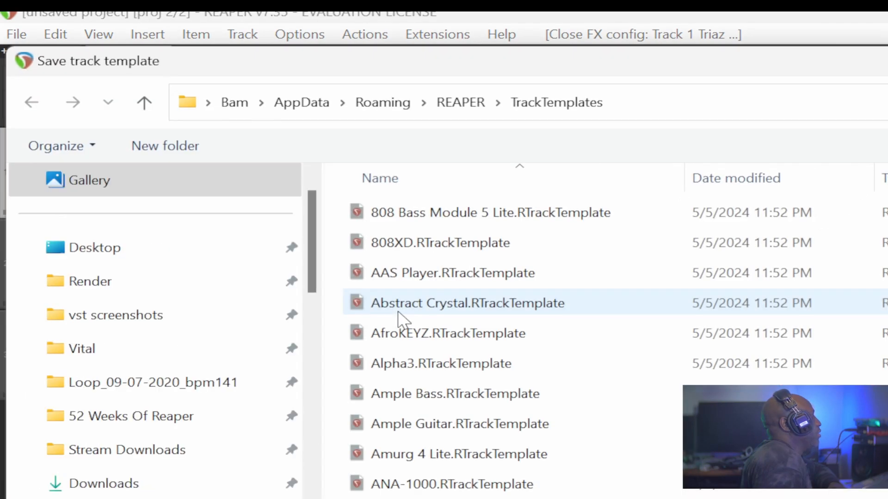
text(Triaz Player)
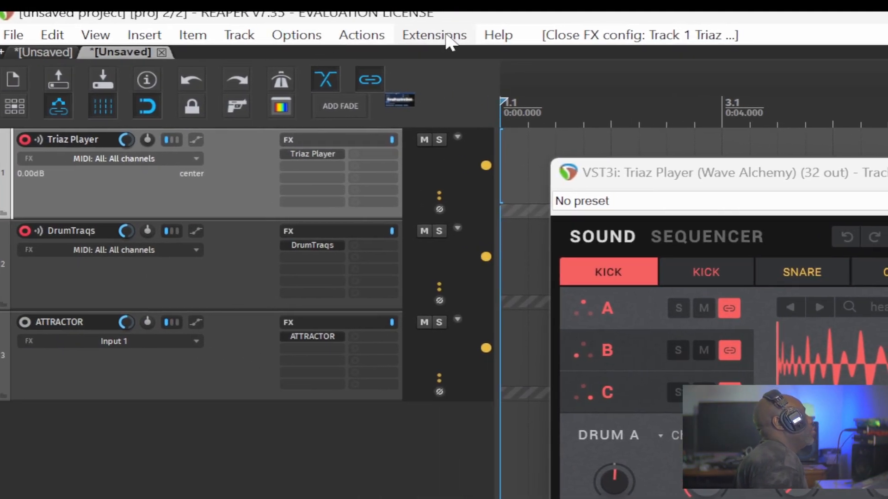
Open the SWS Resources window and load the Triaz Player track template into empty slot 193.
click(447, 41)
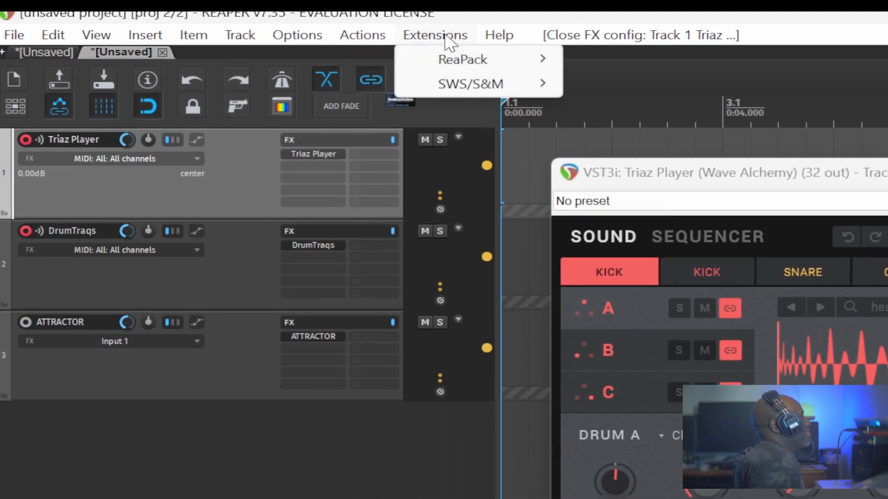
mouse_move(451, 88)
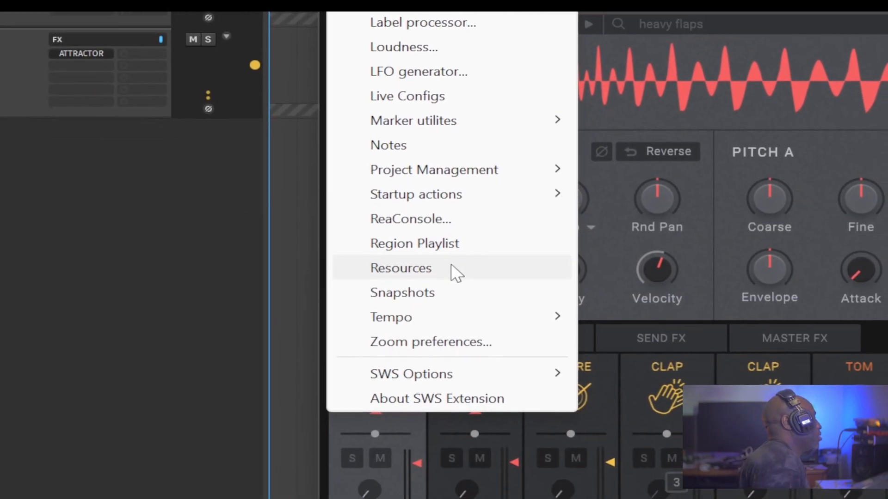
click(447, 255)
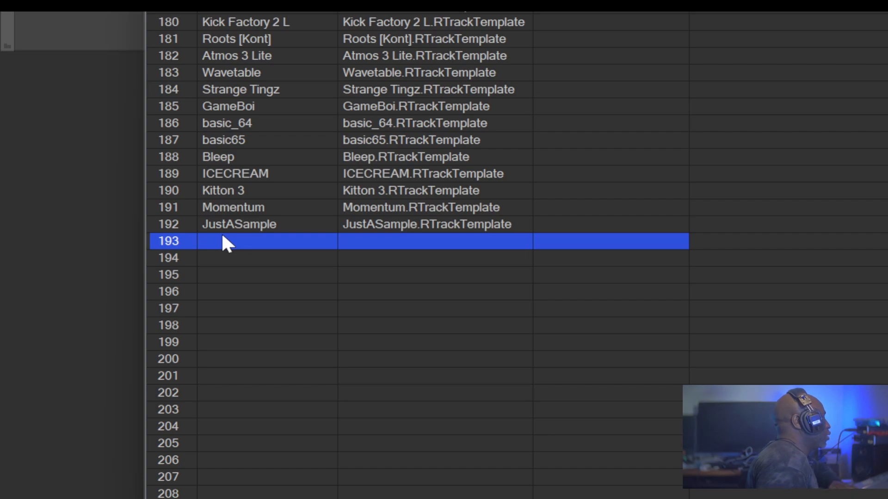
right_click(230, 252)
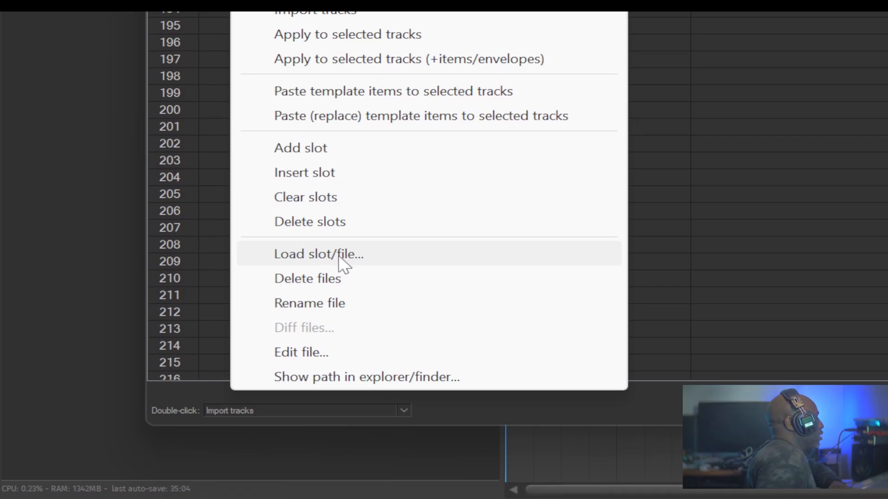
click(339, 257)
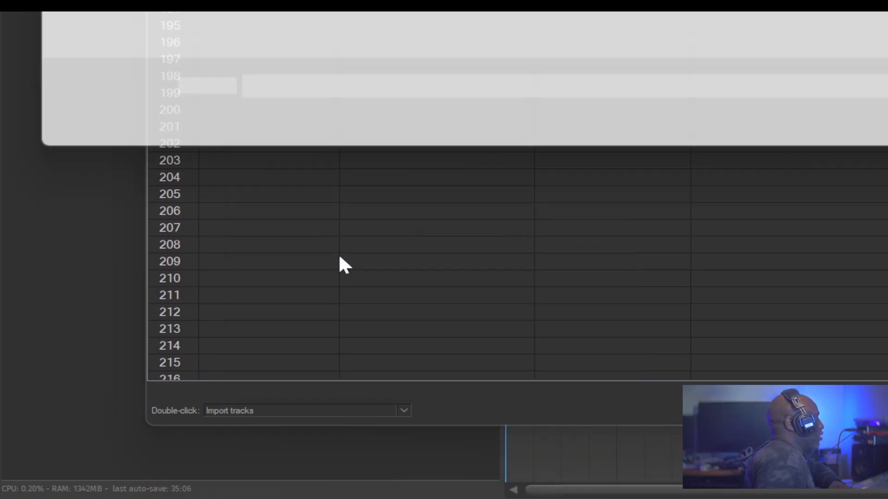
text(Triaz Player)
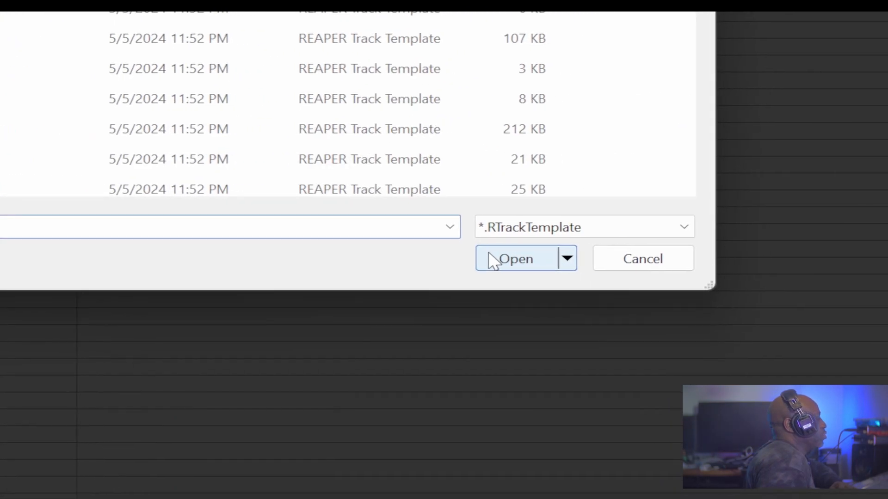
click(449, 257)
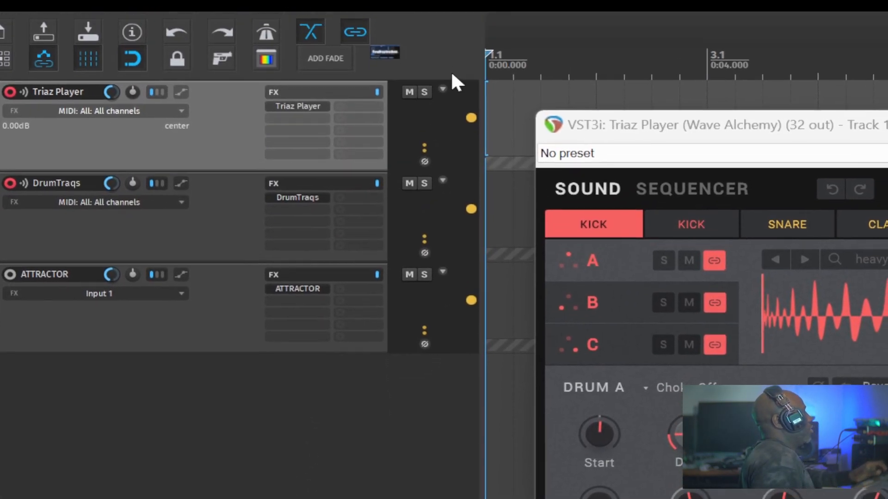
Open the floating 05 Drums toolbar and start customizing it.
right_click(466, 101)
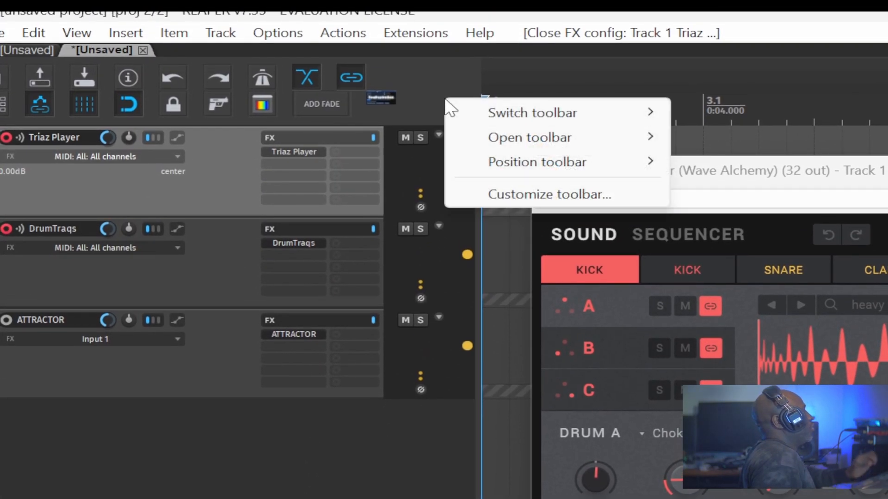
right_click(420, 80)
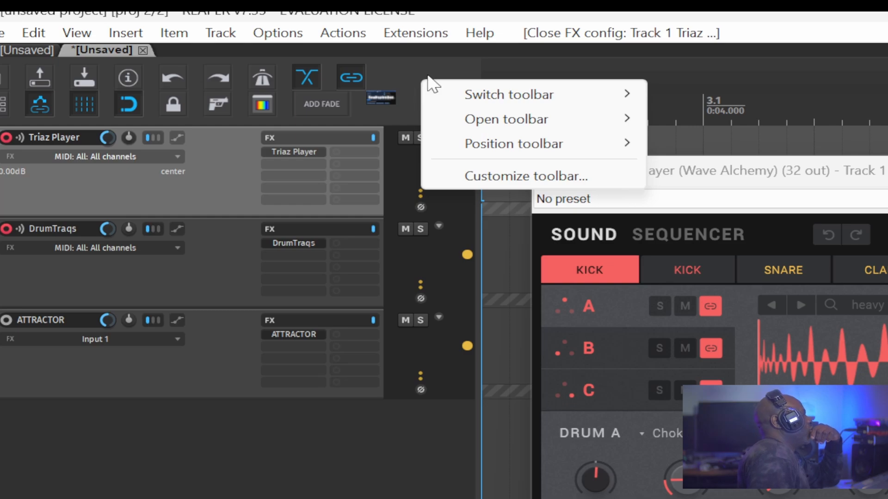
mouse_move(501, 122)
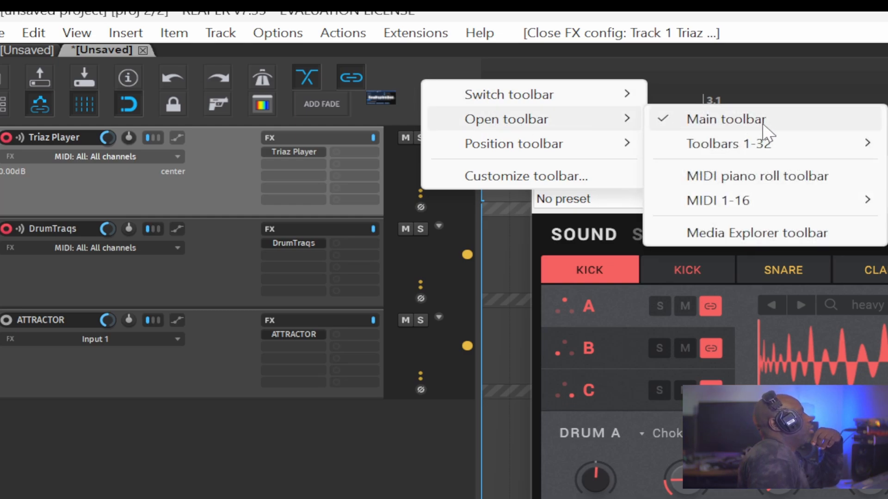
mouse_move(870, 145)
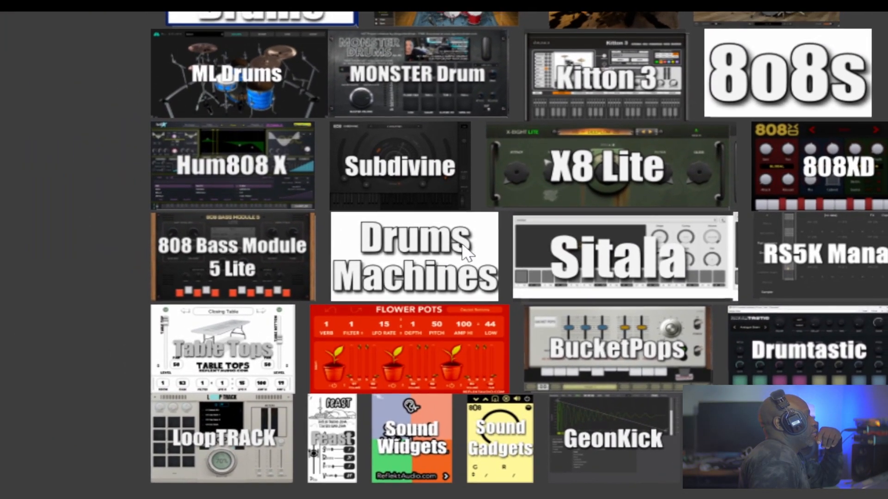
right_click(257, 181)
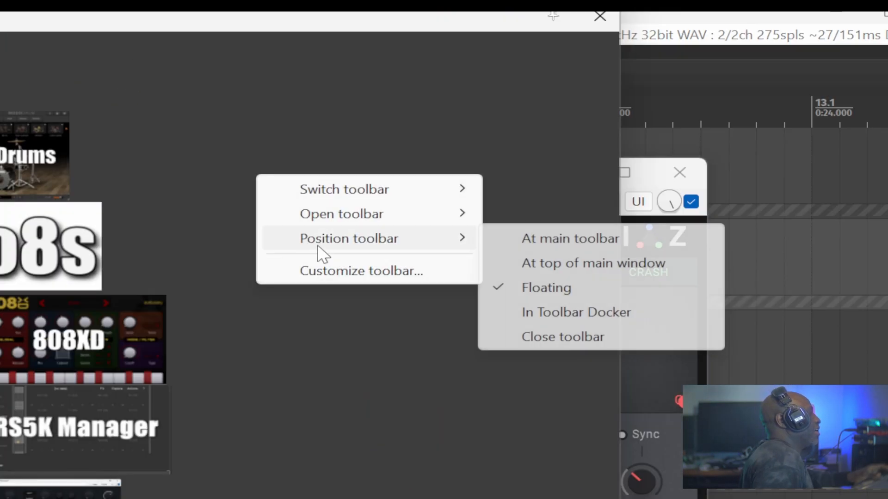
click(323, 272)
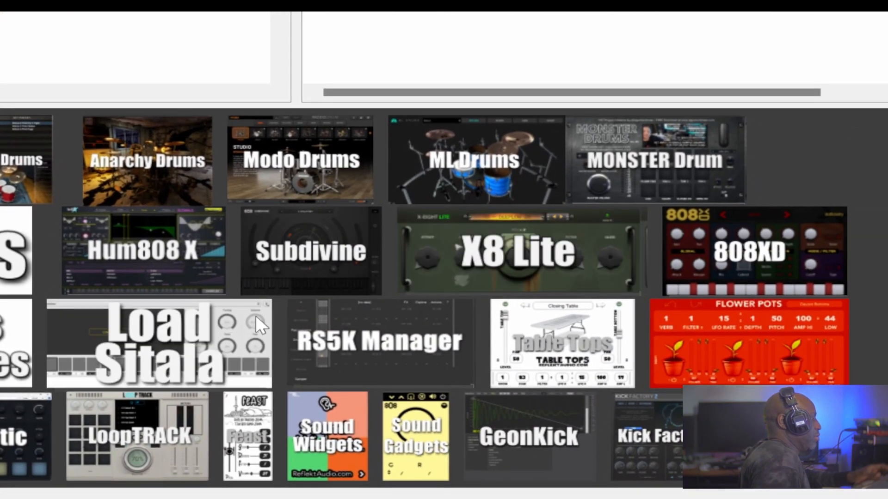
Insert a new separator after the separator below Sitala in the customized toolbar list.
click(167, 332)
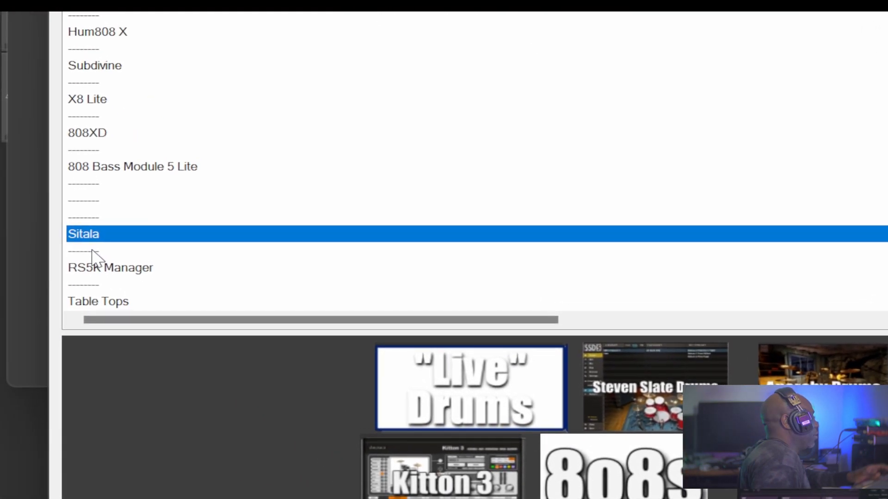
click(92, 252)
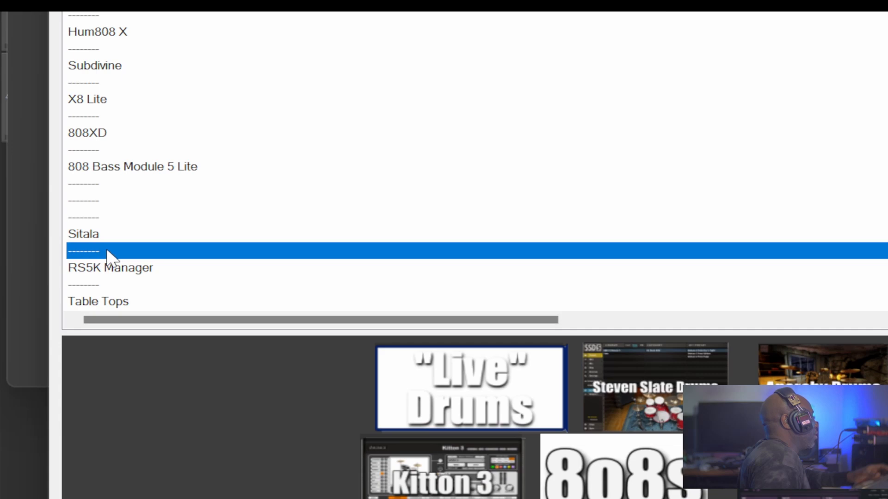
right_click(106, 248)
right_click(79, 249)
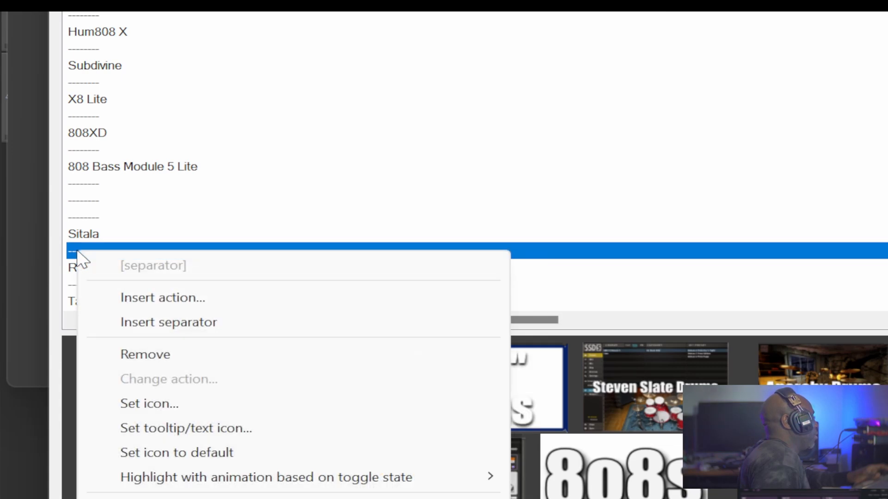
click(171, 322)
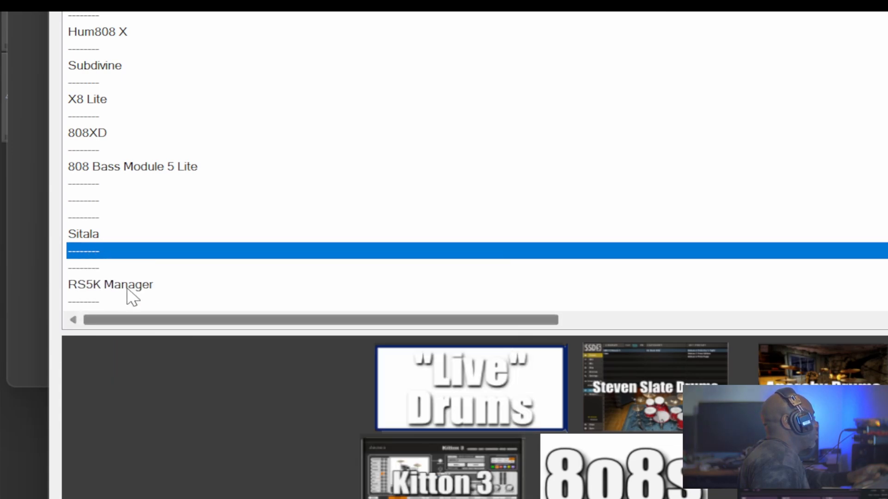
Insert the action 'SWS/S&M: Resources - Import tracks from track template, slot 193' at the new separator.
click(107, 271)
right_click(88, 266)
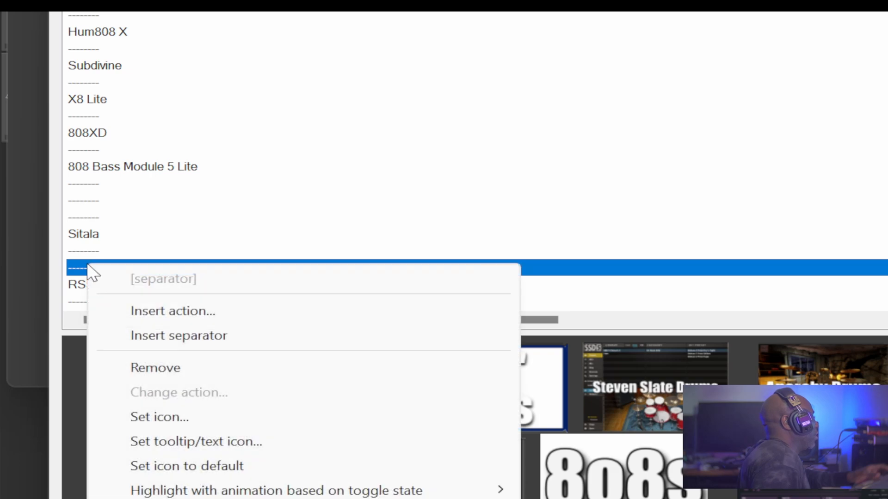
click(180, 314)
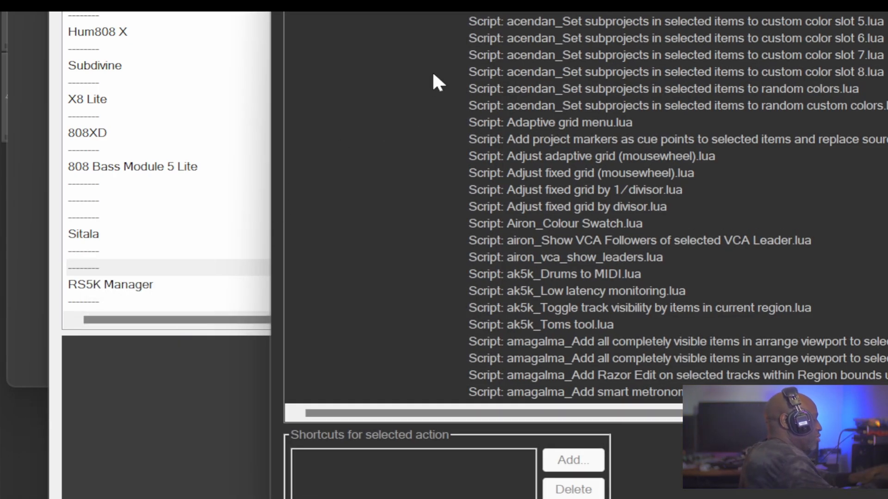
text(impo)
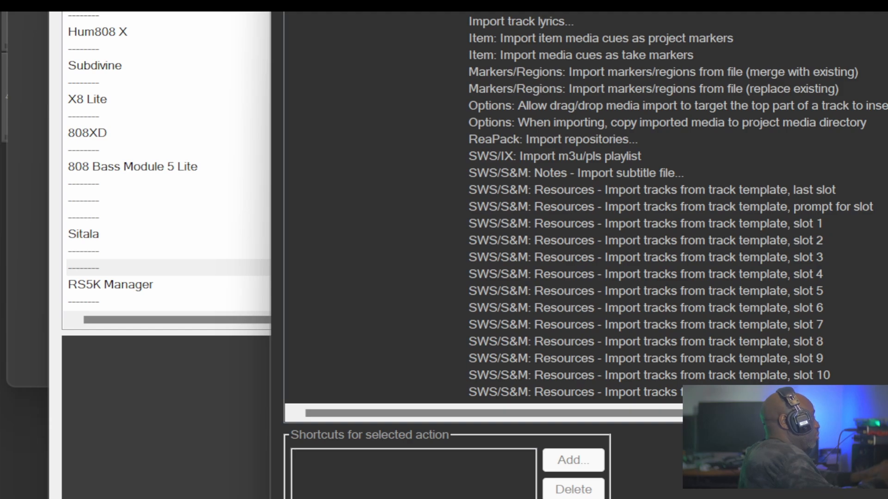
text(192)
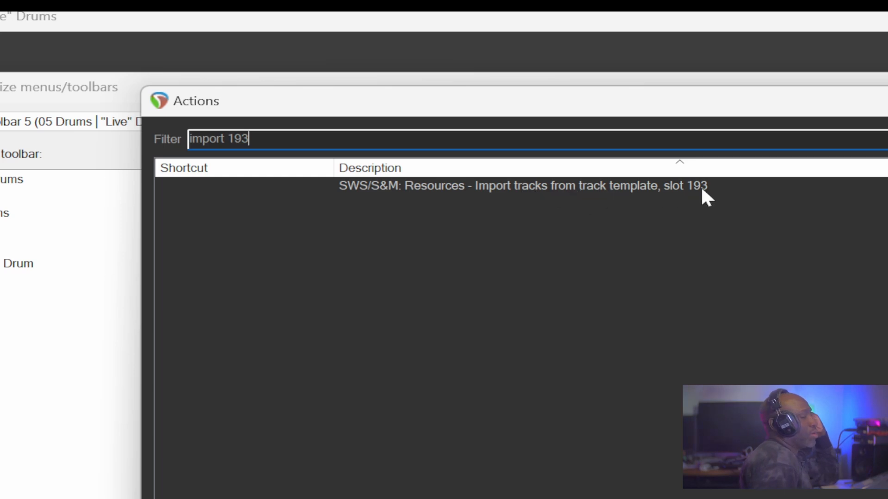
double_click(622, 187)
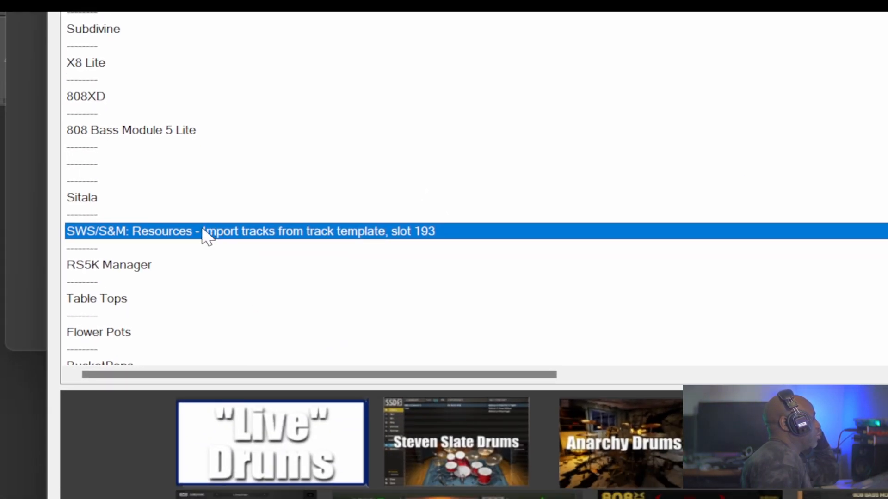
Set the new button's text to Triaz Player and assign the Triaz Player image as its icon.
right_click(230, 233)
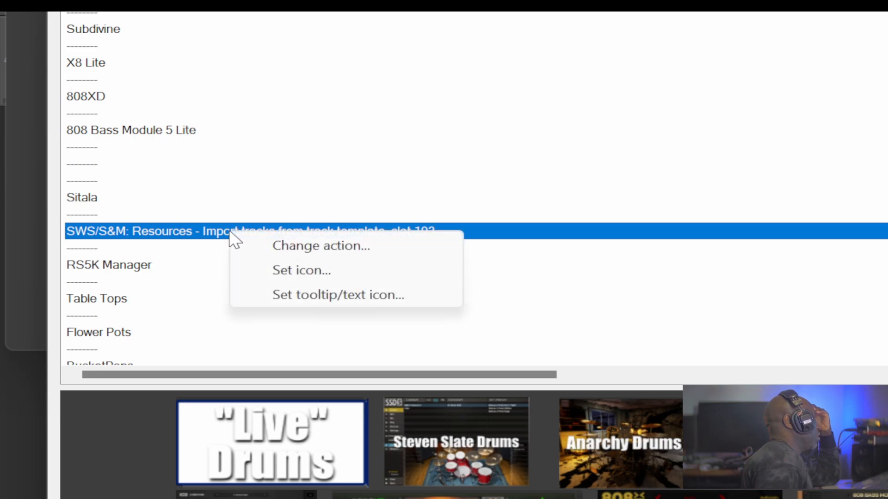
click(286, 297)
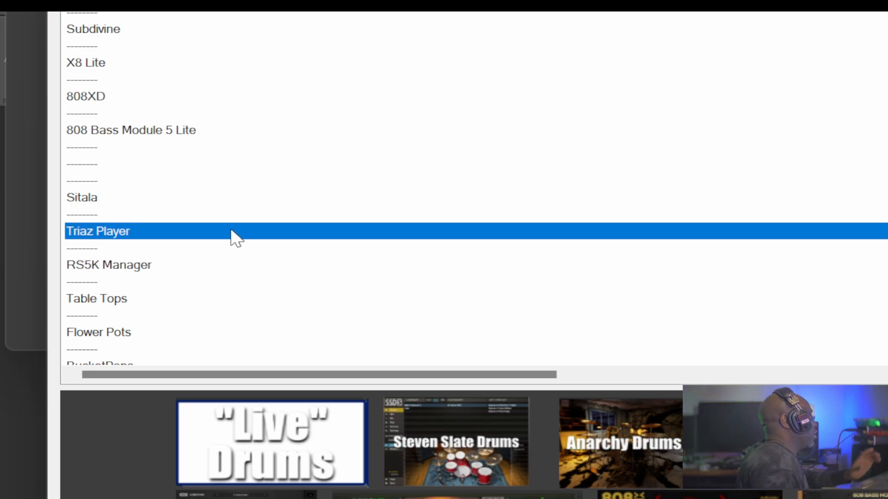
right_click(232, 229)
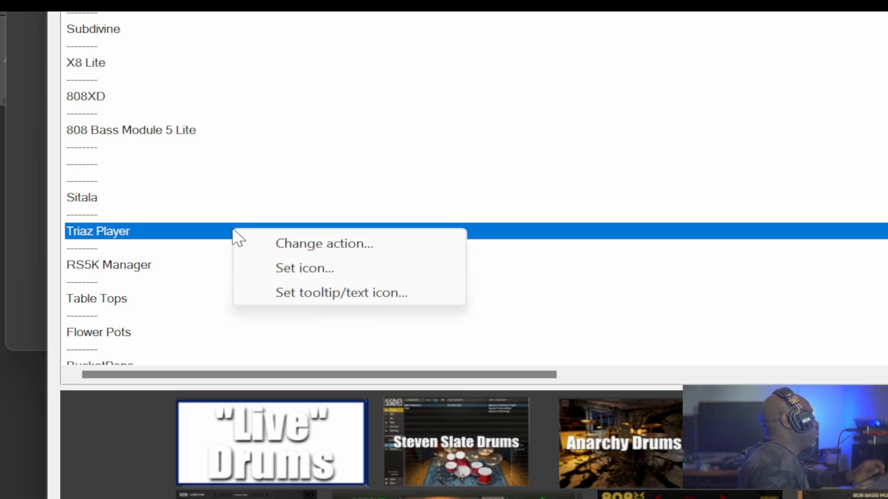
click(277, 268)
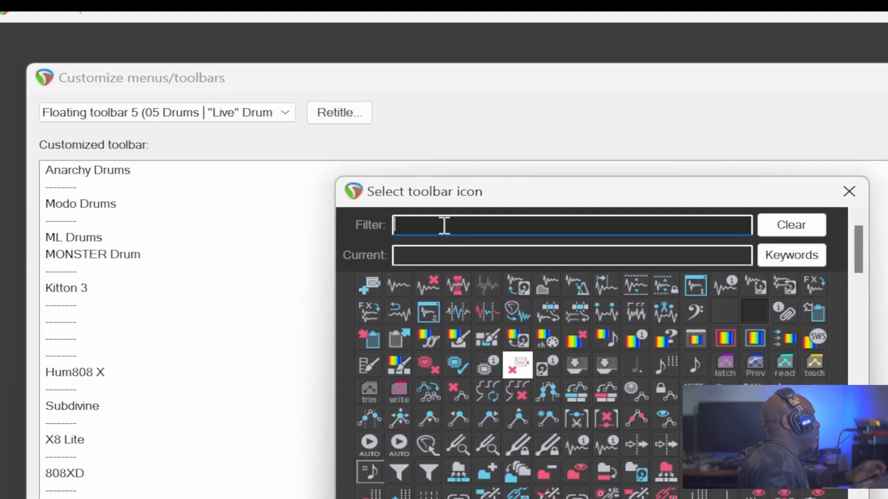
text(Triaz Player)
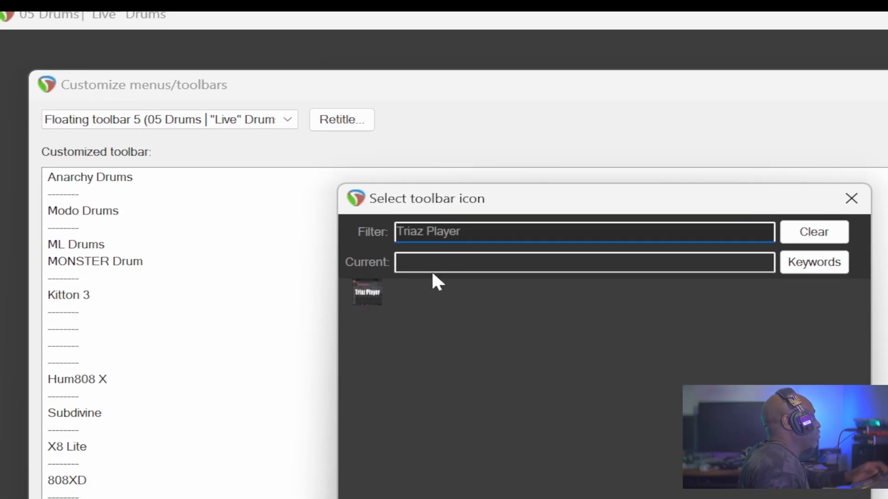
click(361, 294)
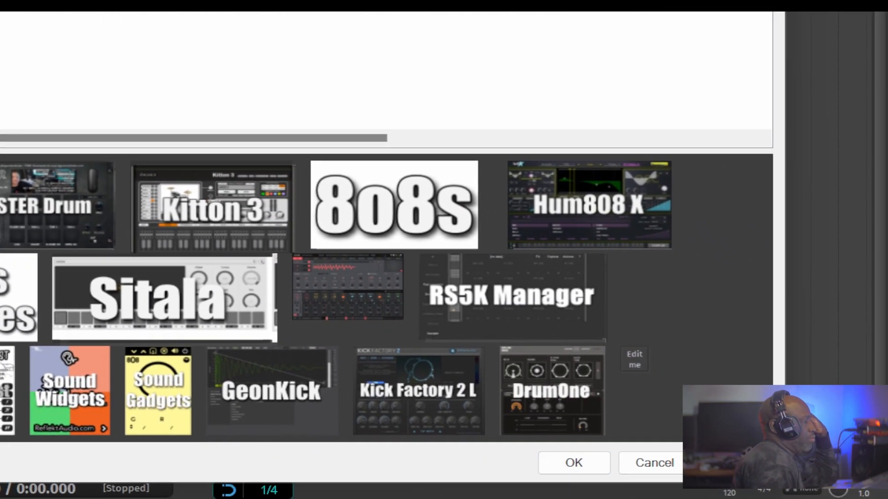
Save the 05 Drums toolbar customization and close the floating toolbar.
click(568, 468)
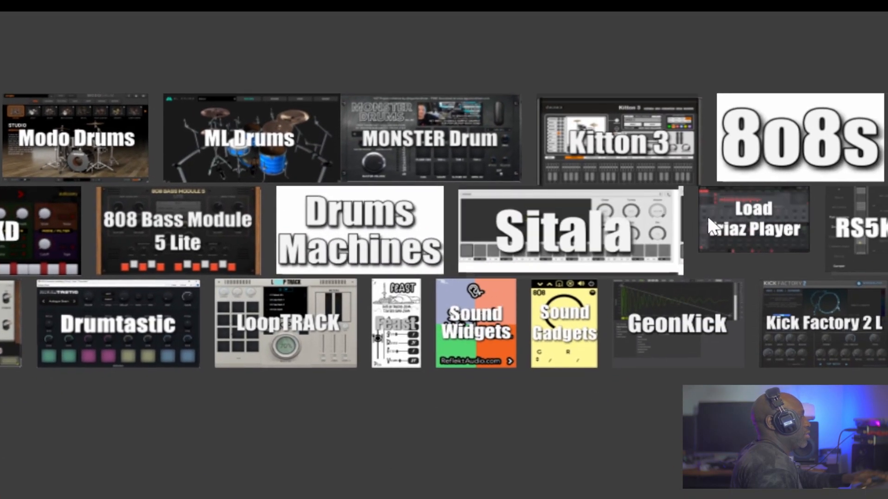
click(765, 210)
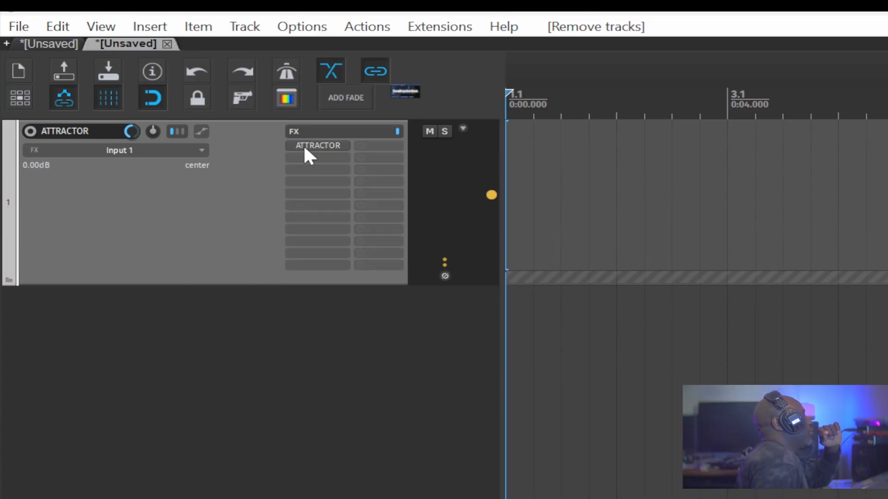
Open the ATTRACTOR track's FX browser, filter for attrac, and create an action shortcut for VST3: ATTRACTOR (AnalogObsession).
click(303, 157)
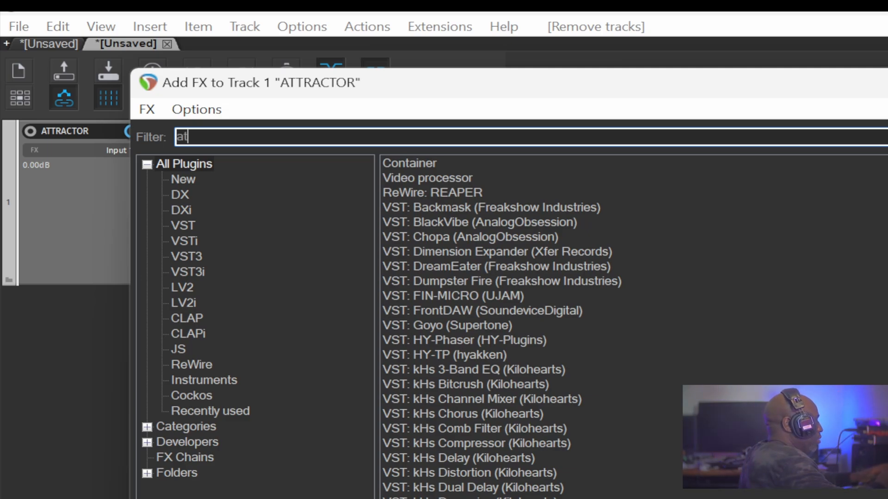
text(ra)
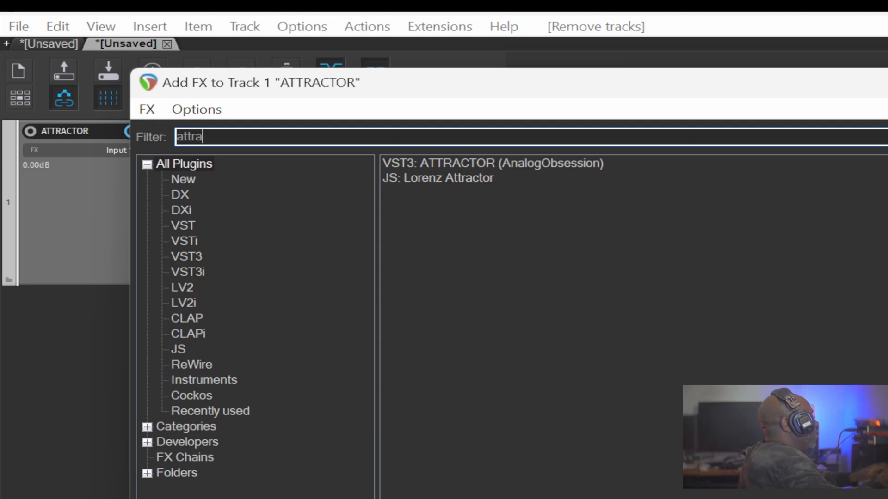
text(c)
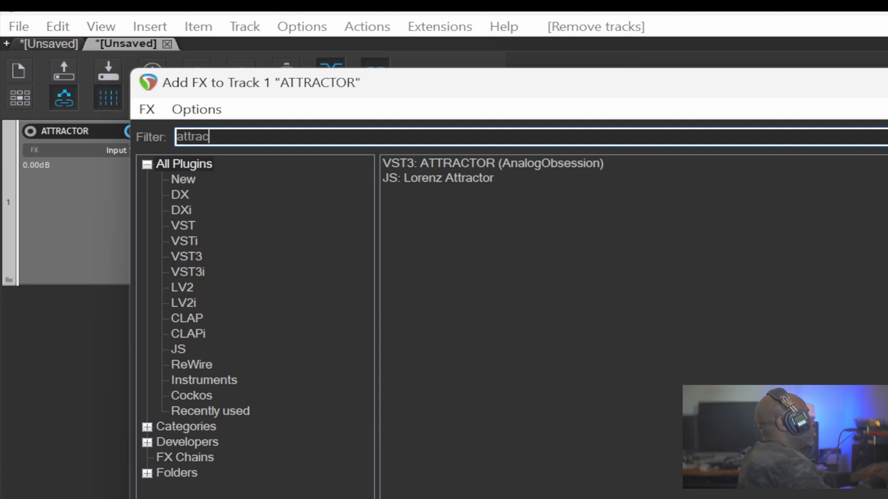
right_click(479, 160)
click(549, 307)
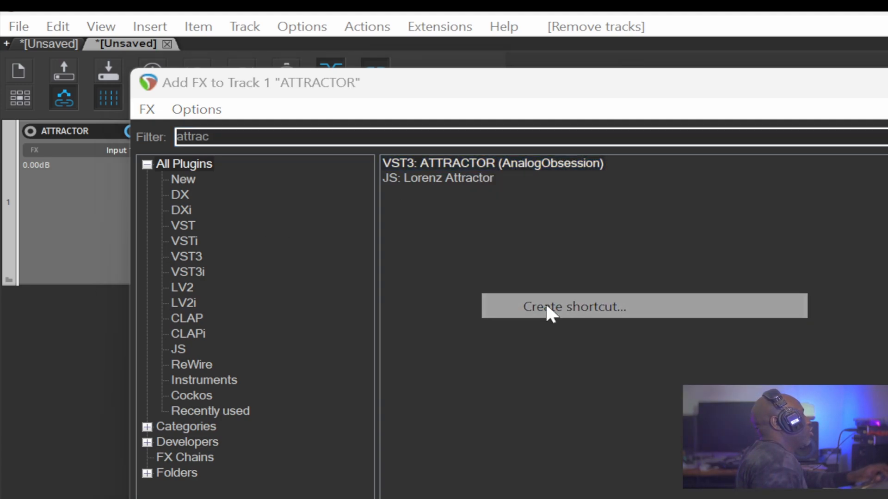
key(a)
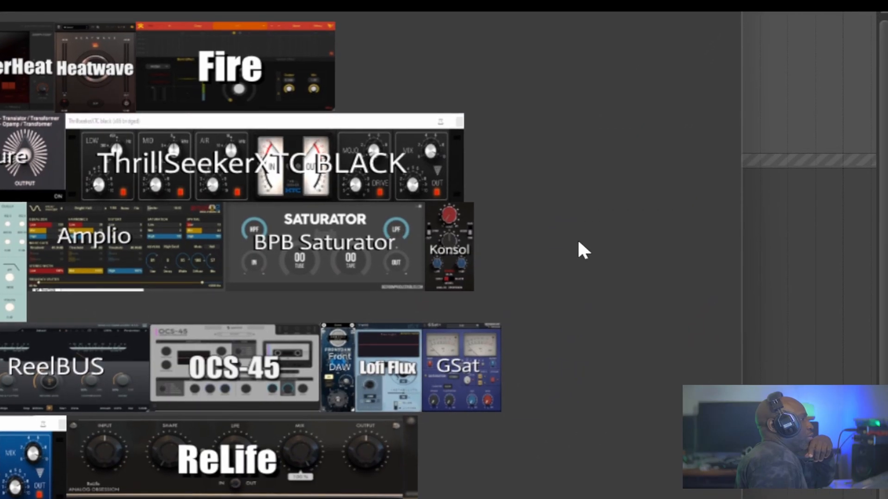
Open customization of the 08 Saturation floating toolbar and insert a separator after Diablo Lite.
right_click(576, 250)
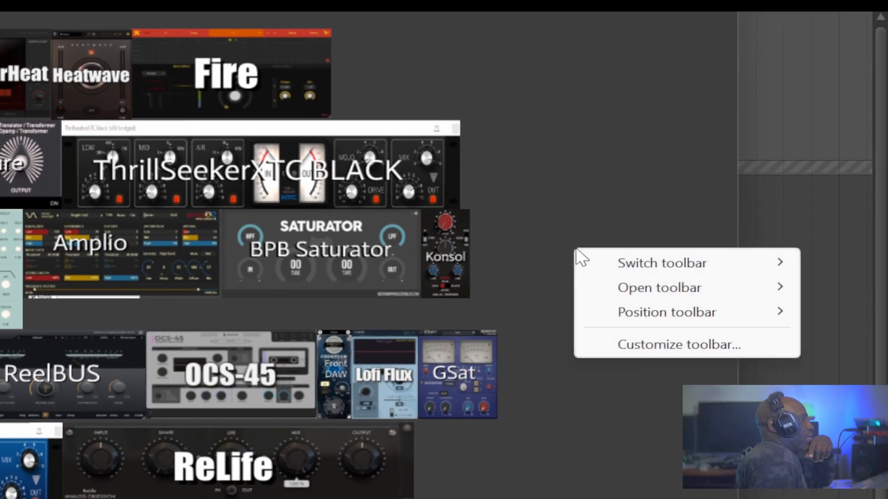
click(621, 341)
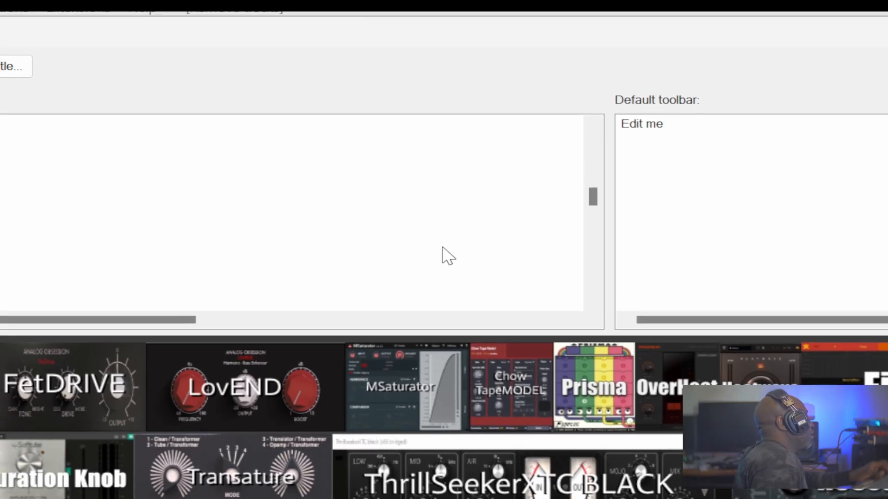
scroll(440, 248, down, 3)
scroll(438, 247, down, 3)
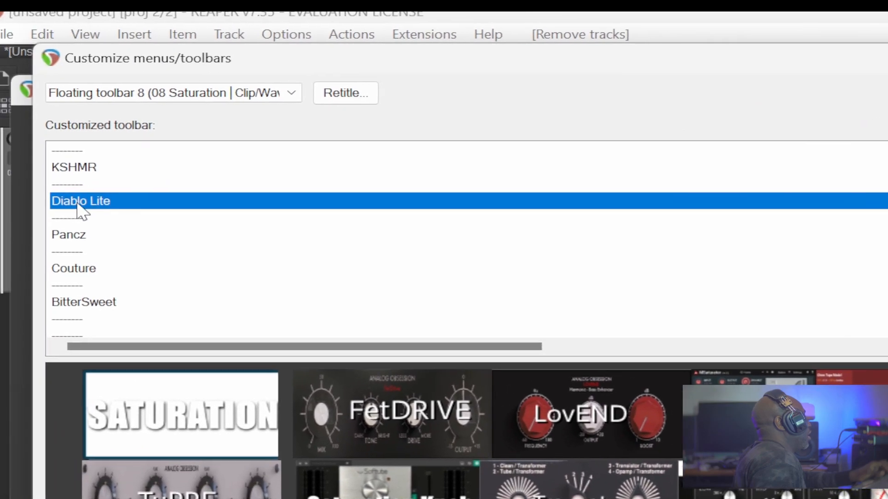
right_click(98, 218)
click(139, 291)
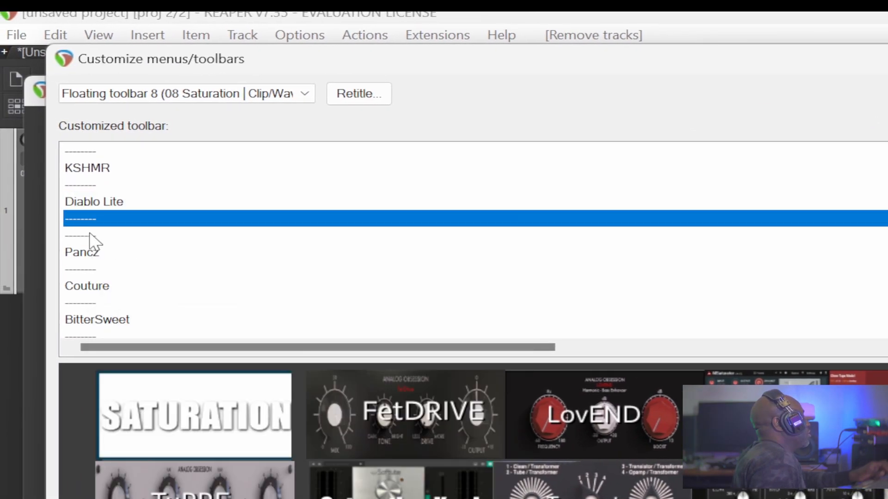
Insert the action 'Insert FX: VST3: ATTRACTOR (AnalogObsession)' at the new separator.
right_click(93, 240)
click(158, 289)
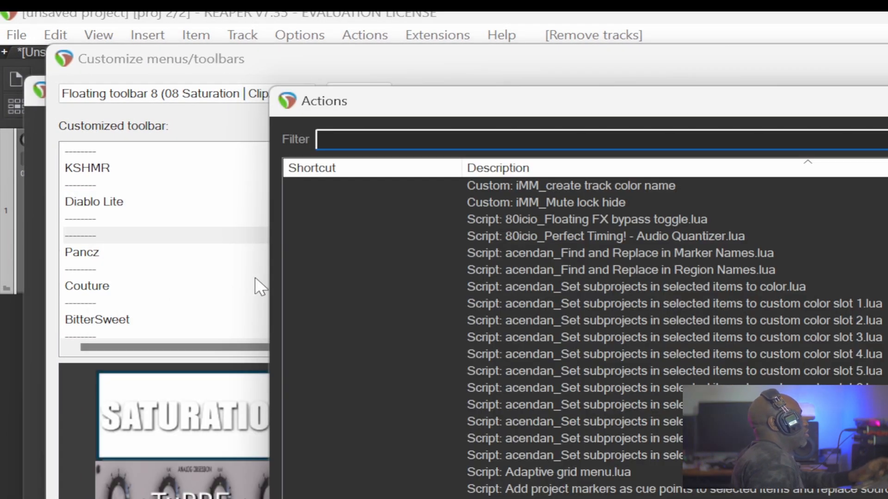
text(atr)
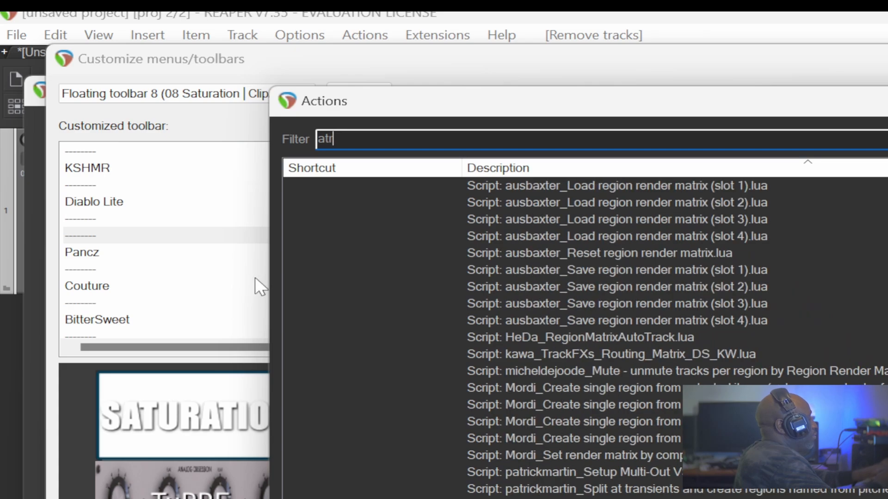
right_click(359, 237)
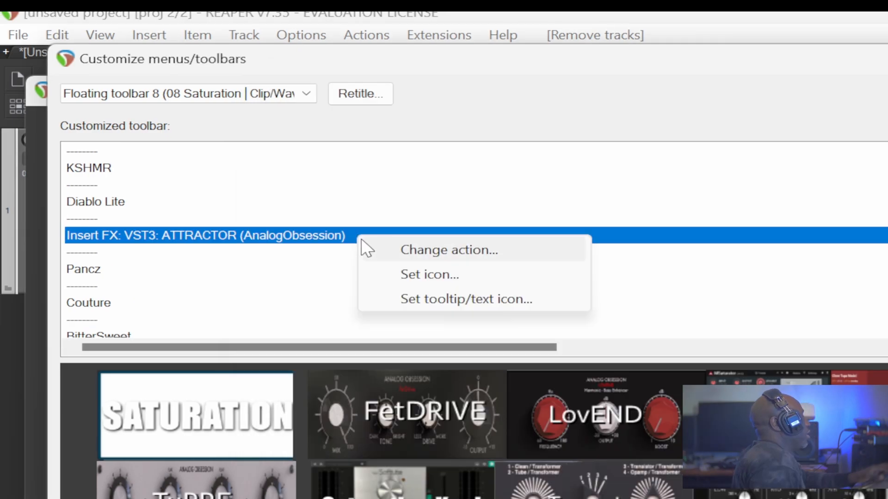
Set the new button's text to Attractor and assign the Attractor_TN.png image as its icon.
click(422, 300)
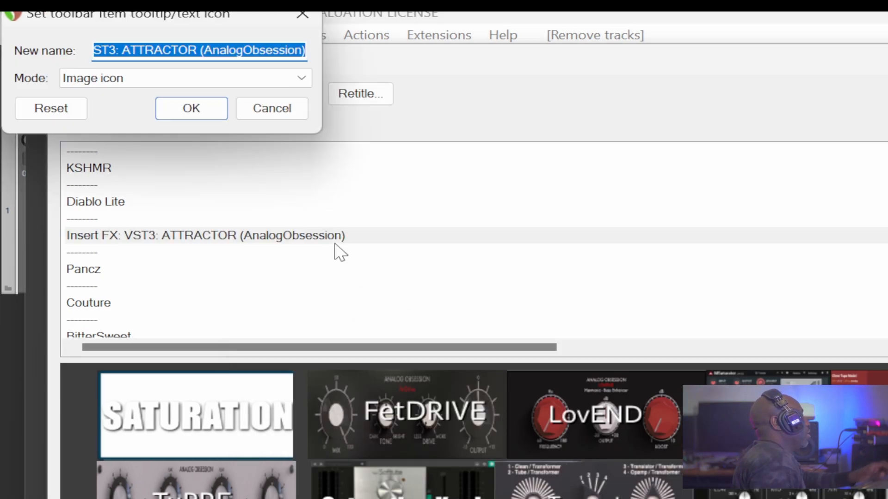
text(Attractor)
key(Return)
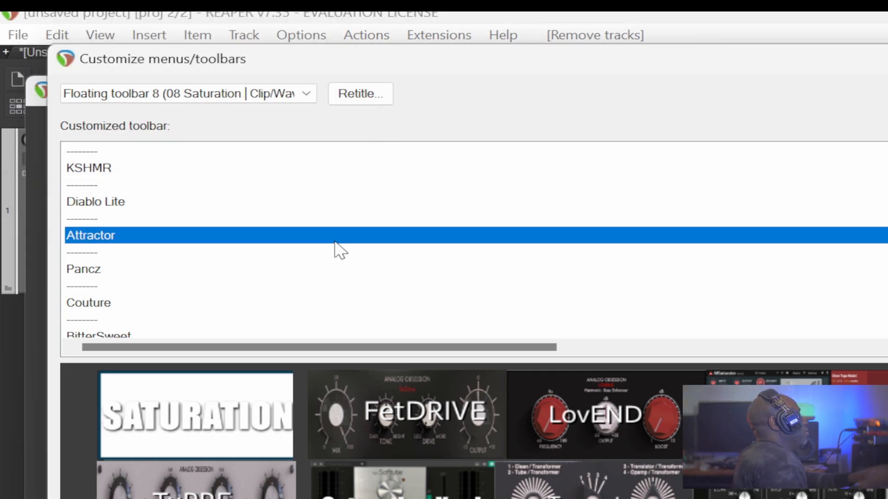
right_click(84, 220)
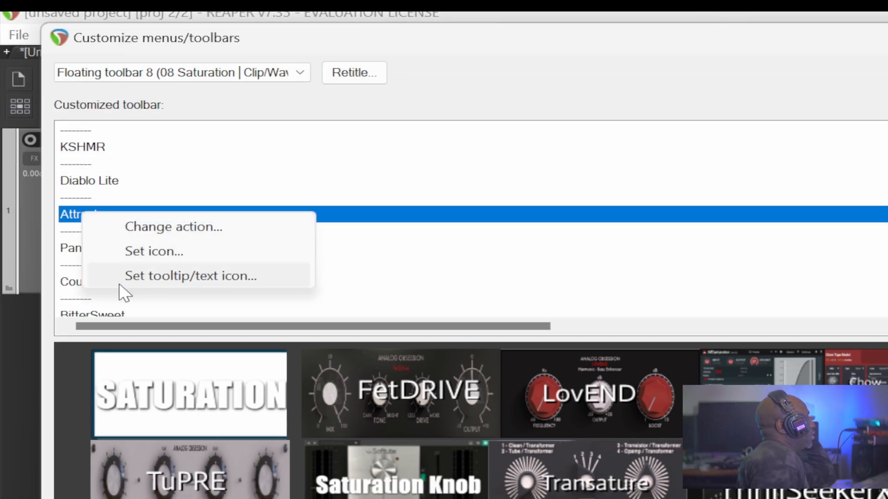
click(157, 253)
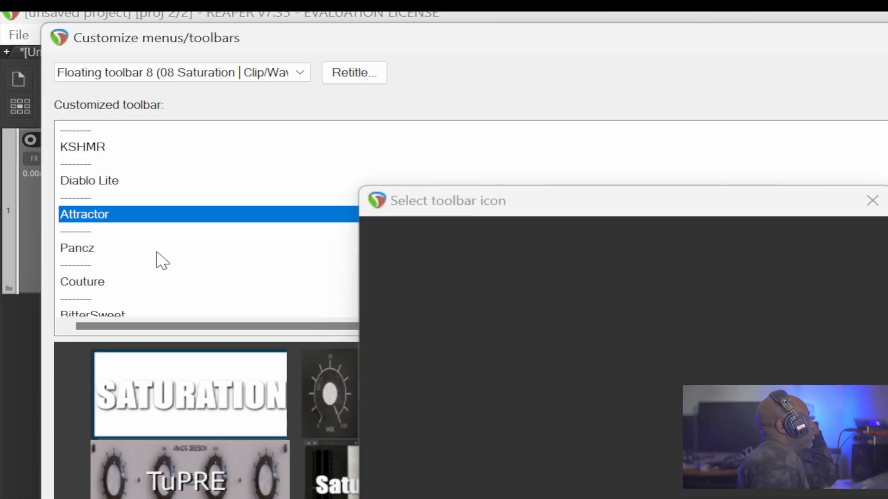
text(Attractor)
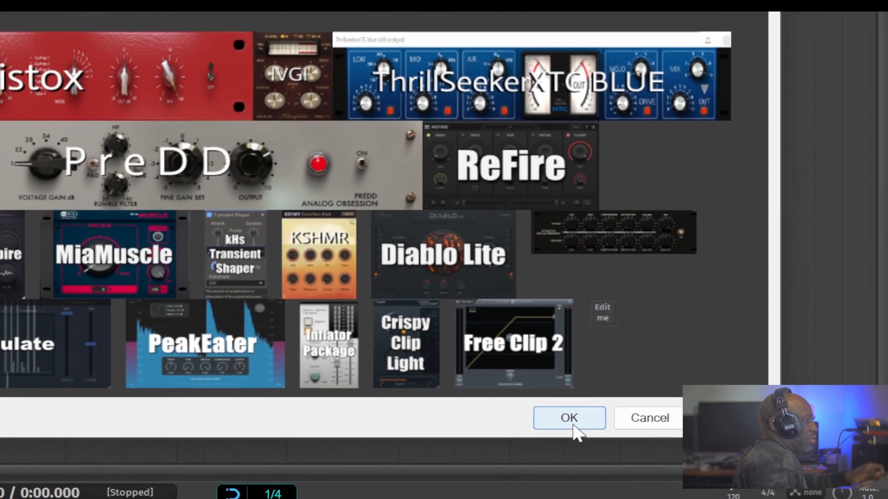
click(640, 483)
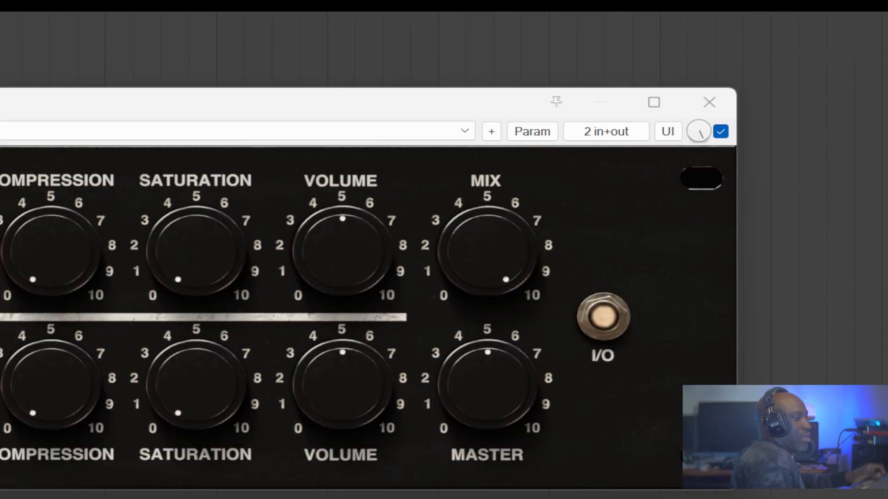